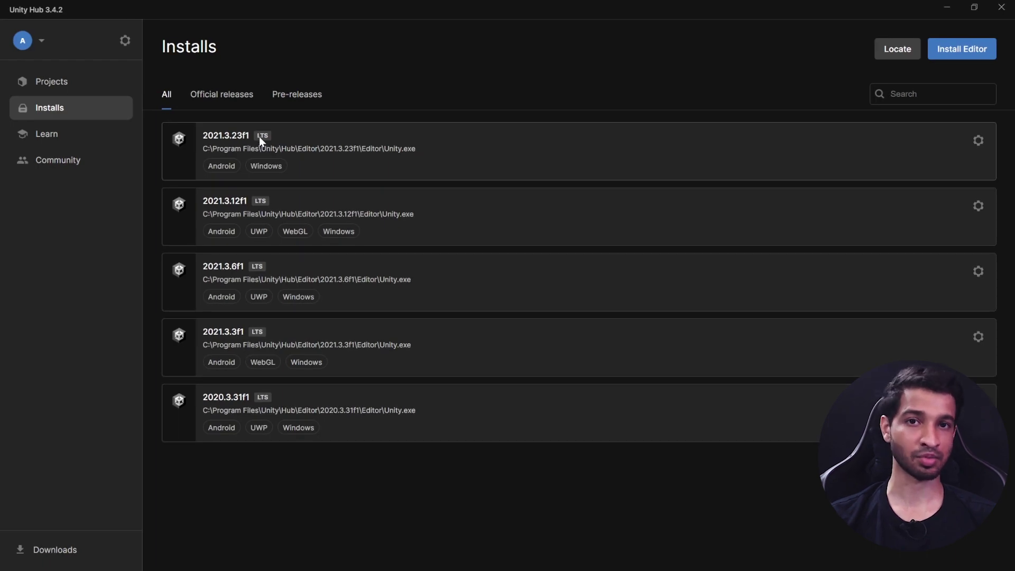
Step: Confirm 2021.3.23f1 has Android Build Support, then start a new project with it
click(978, 141)
click(882, 154)
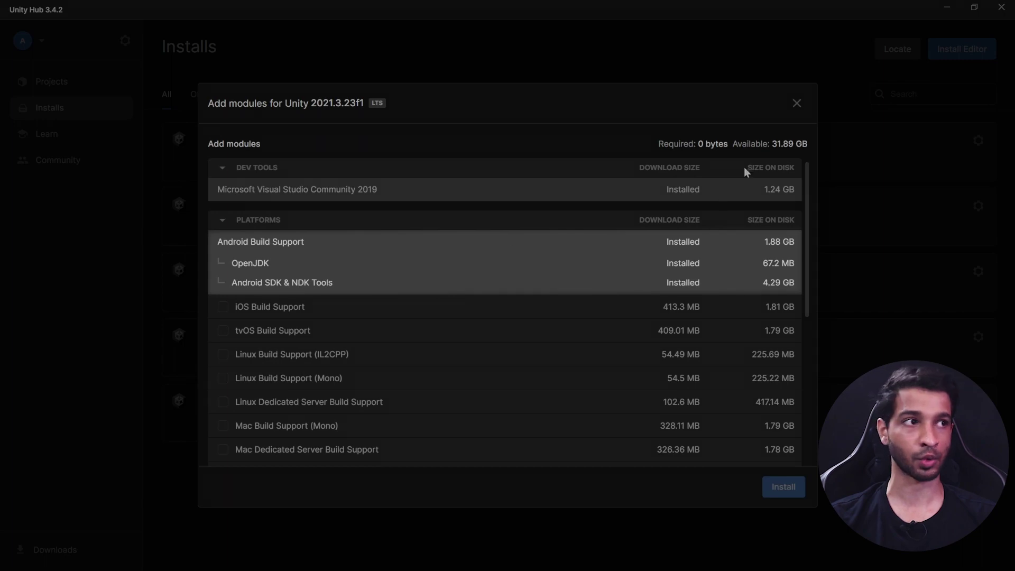
click(797, 103)
click(83, 84)
click(957, 49)
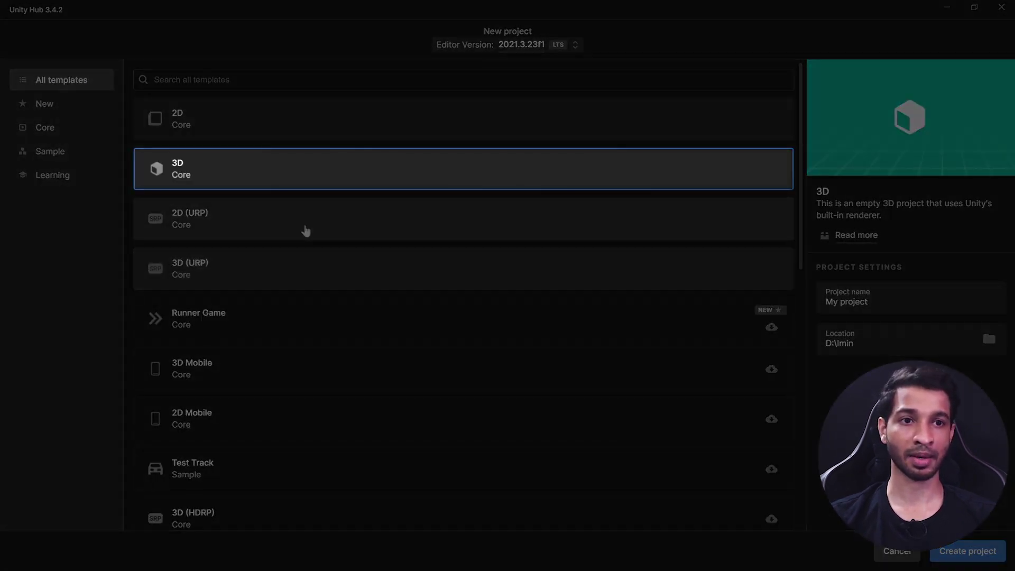
Step: Create a new 3D (URP) project named HelloWorld
click(213, 272)
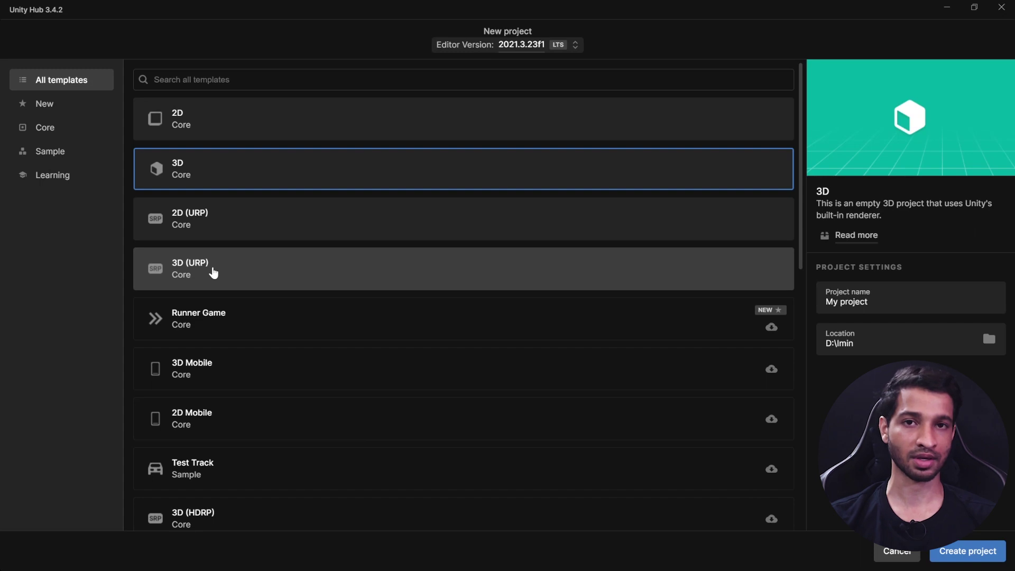
click(213, 273)
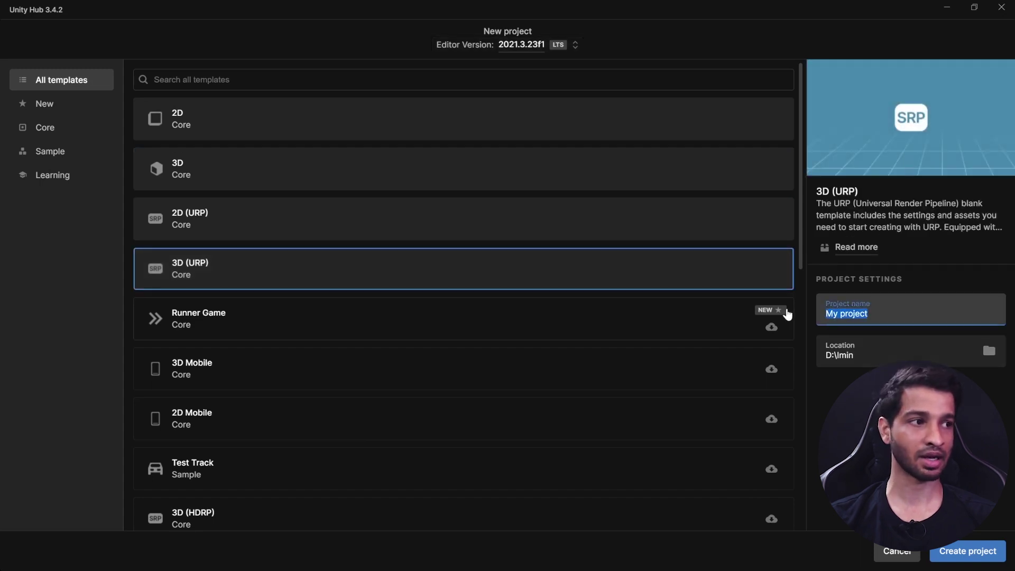
text(HelloWorld)
click(961, 551)
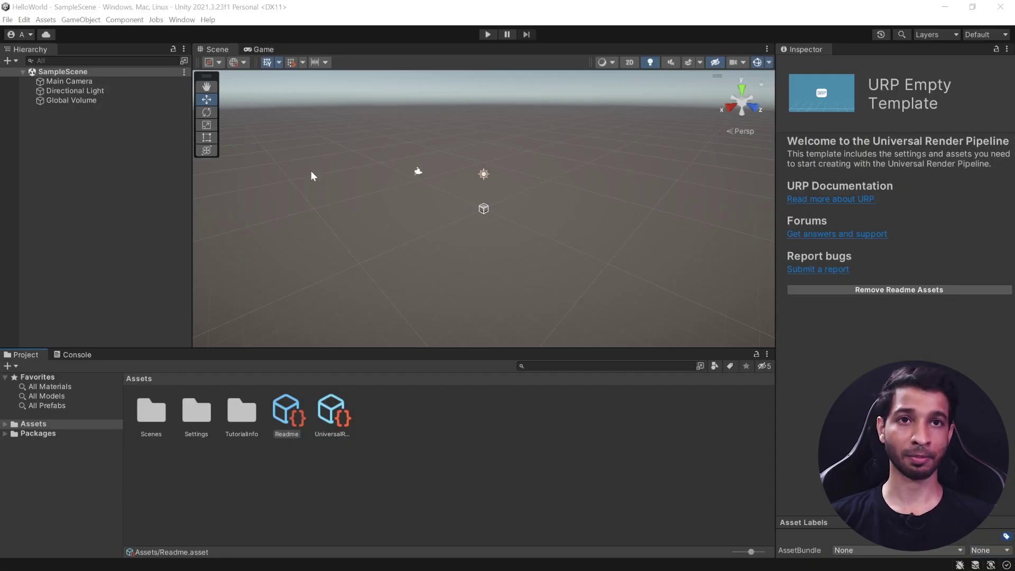
Step: Switch the project's build platform to Android in Build Settings
click(7, 20)
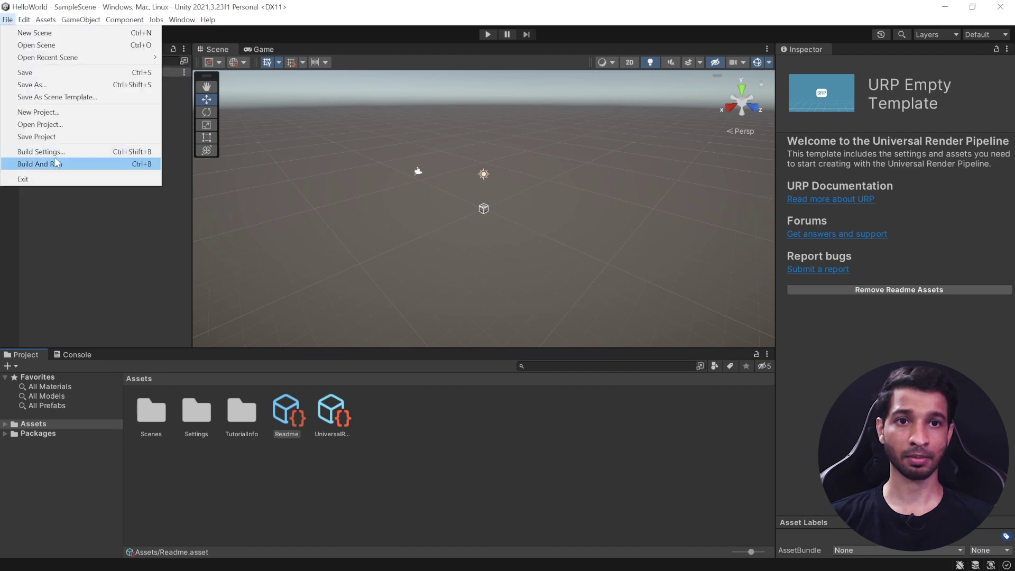
click(53, 151)
click(236, 293)
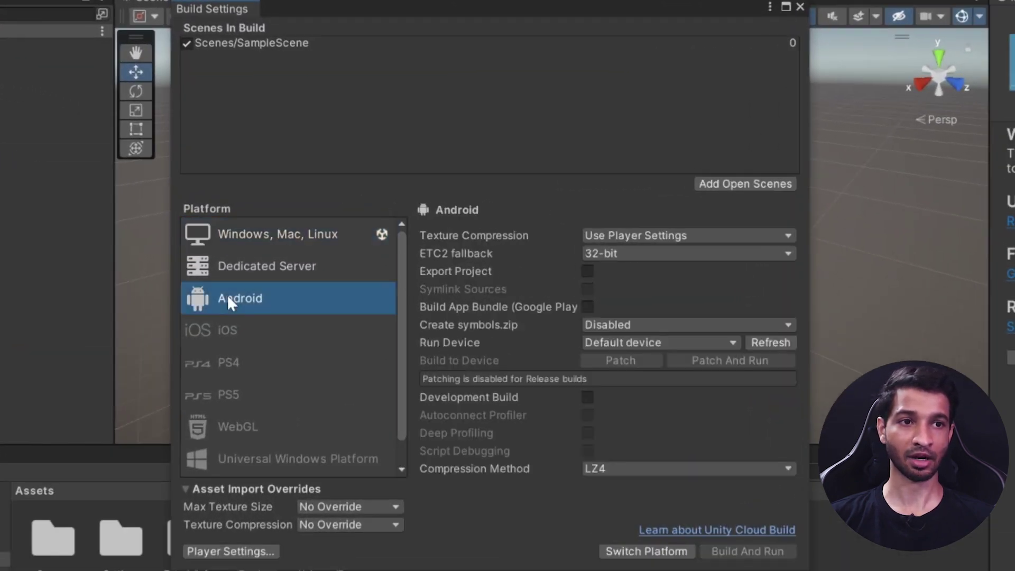
click(653, 551)
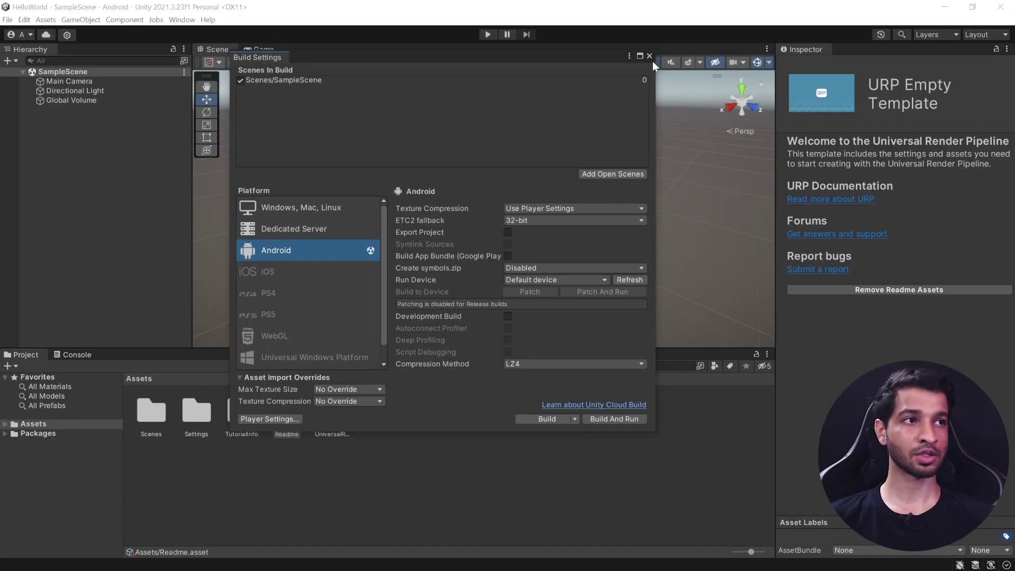
click(649, 56)
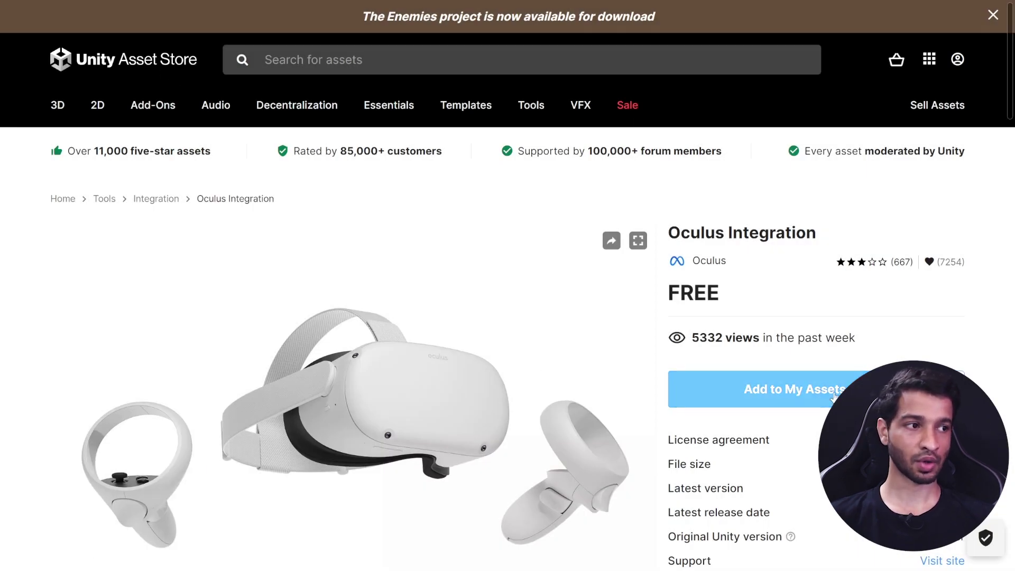
Step: Add Oculus Integration to My Assets after signing in, and open it in the Unity Editor
click(823, 393)
click(282, 313)
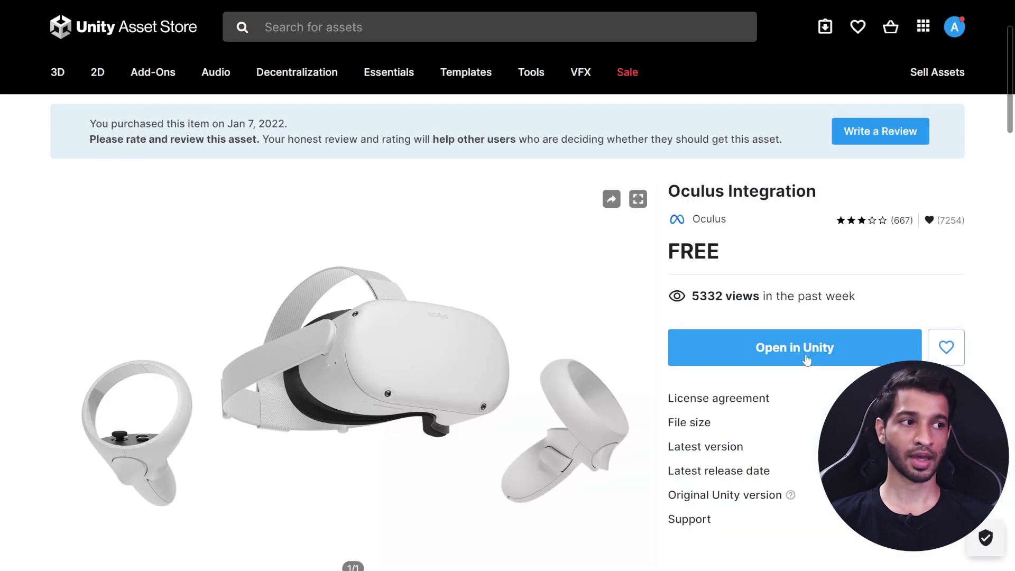
click(803, 351)
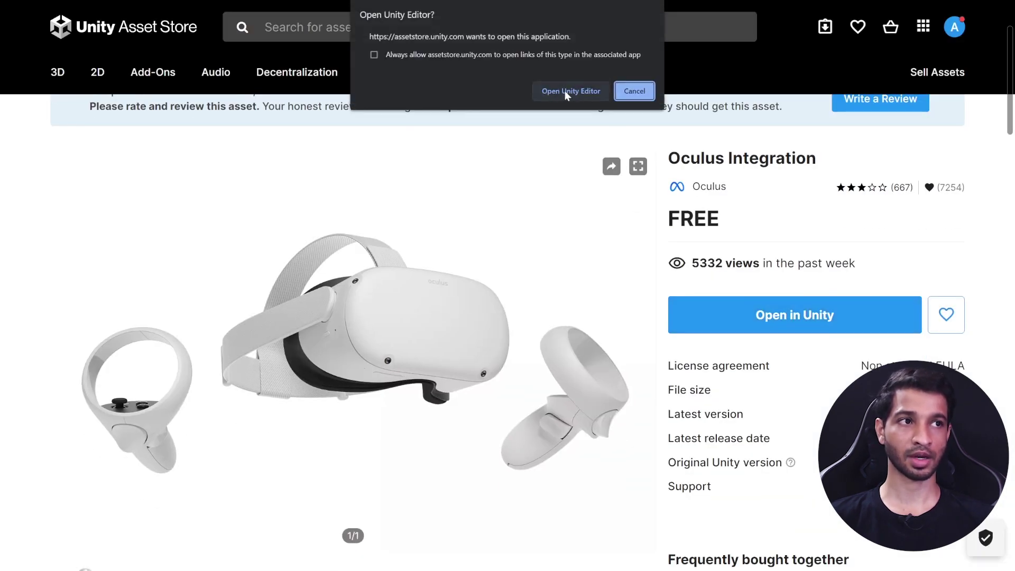
click(579, 90)
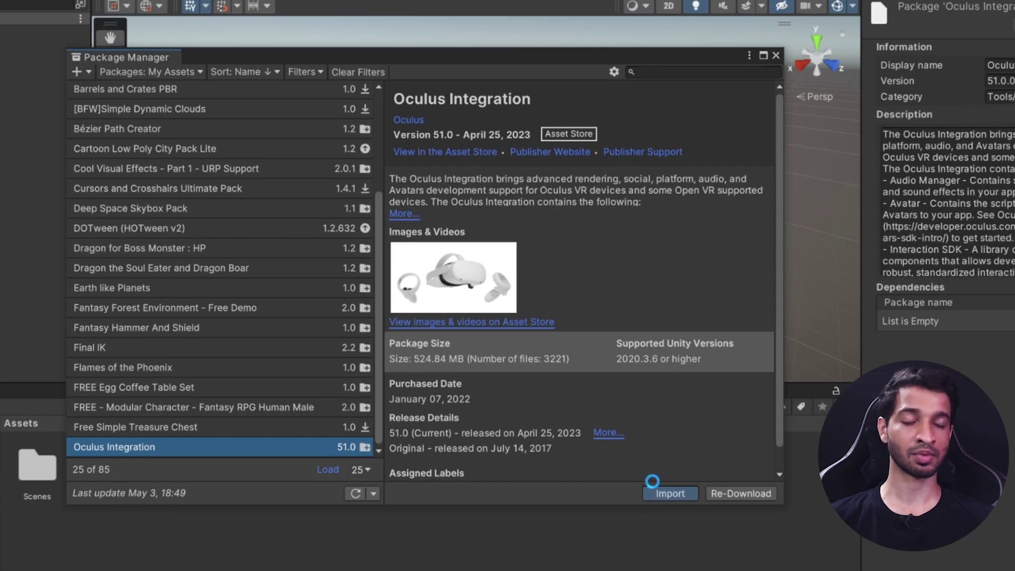
Step: Import all Oculus Integration files, accepting the newer OVRPlugin and restarting the editor
click(653, 490)
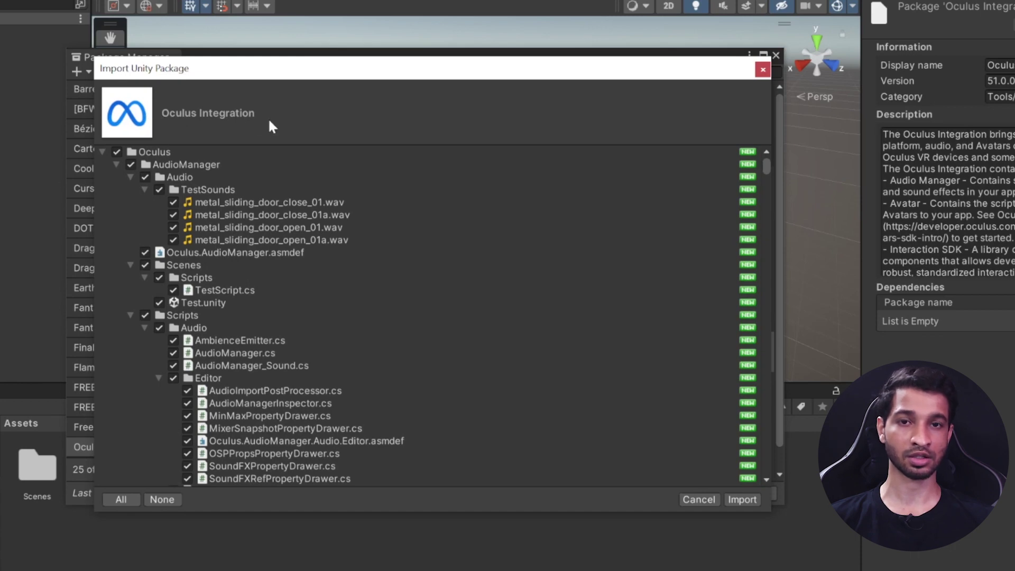
click(743, 499)
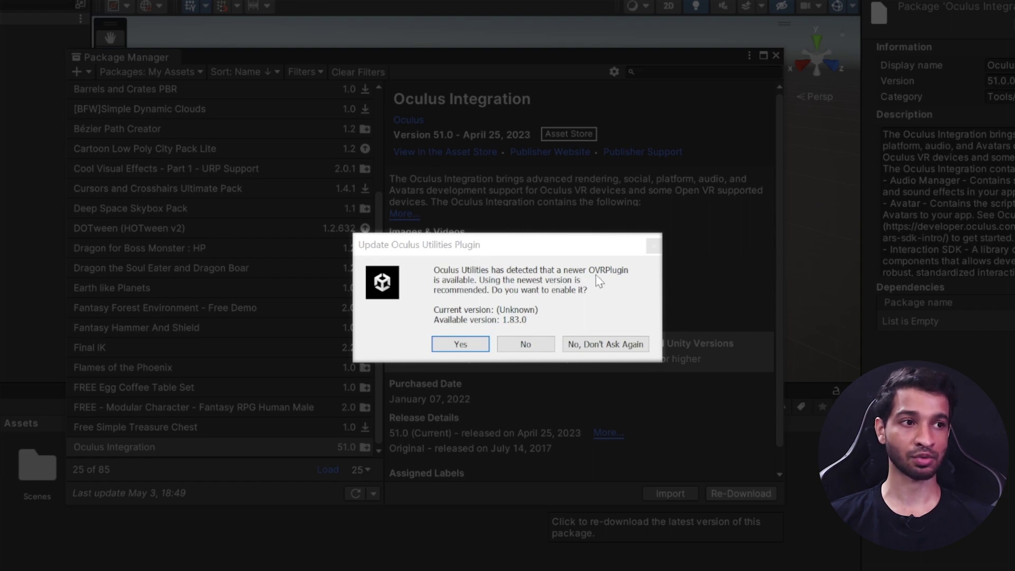
click(463, 344)
click(550, 335)
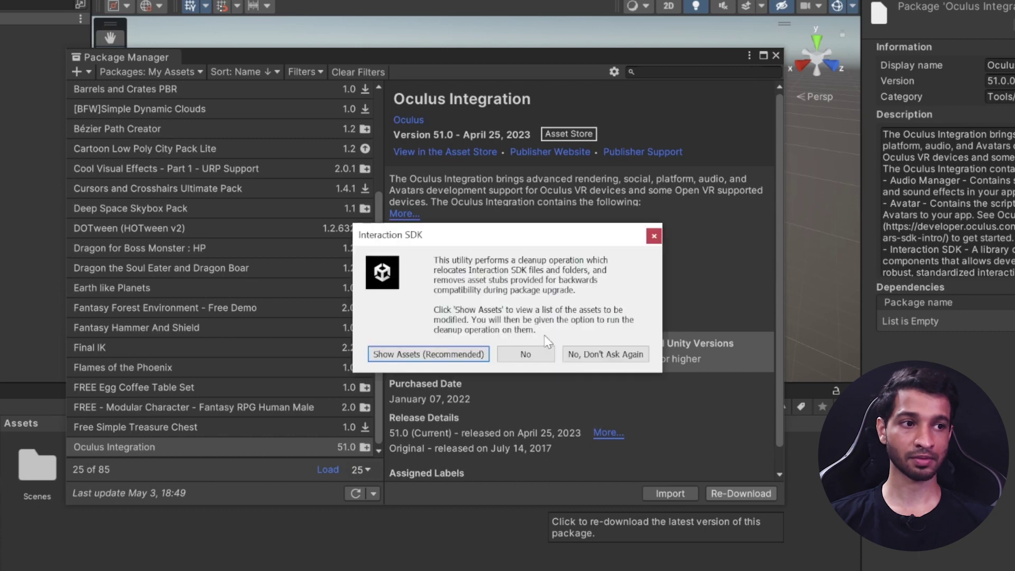
Step: Clean up the old Interaction SDK assets and upgrade to the new spatializer plugin
click(425, 355)
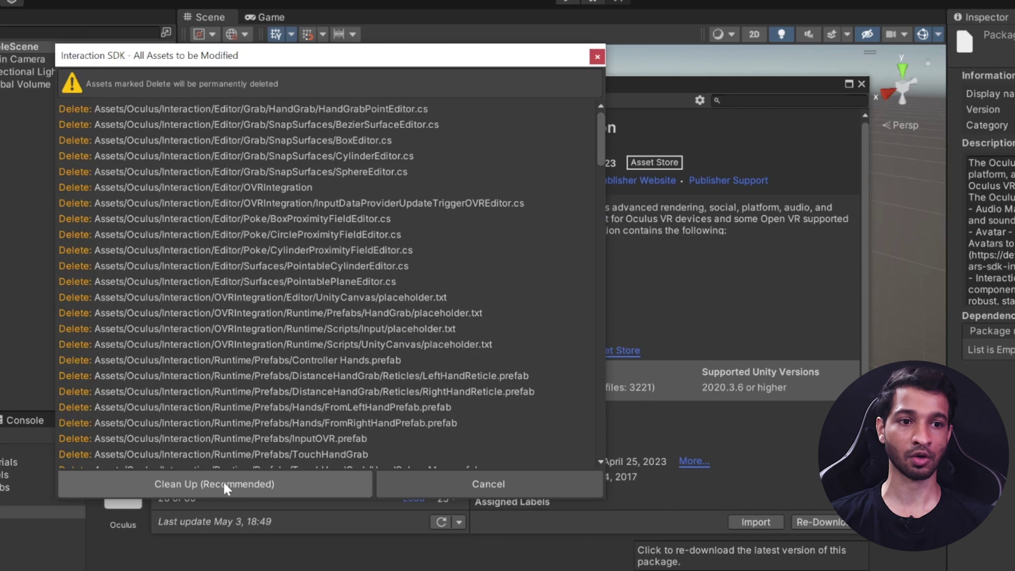
click(224, 483)
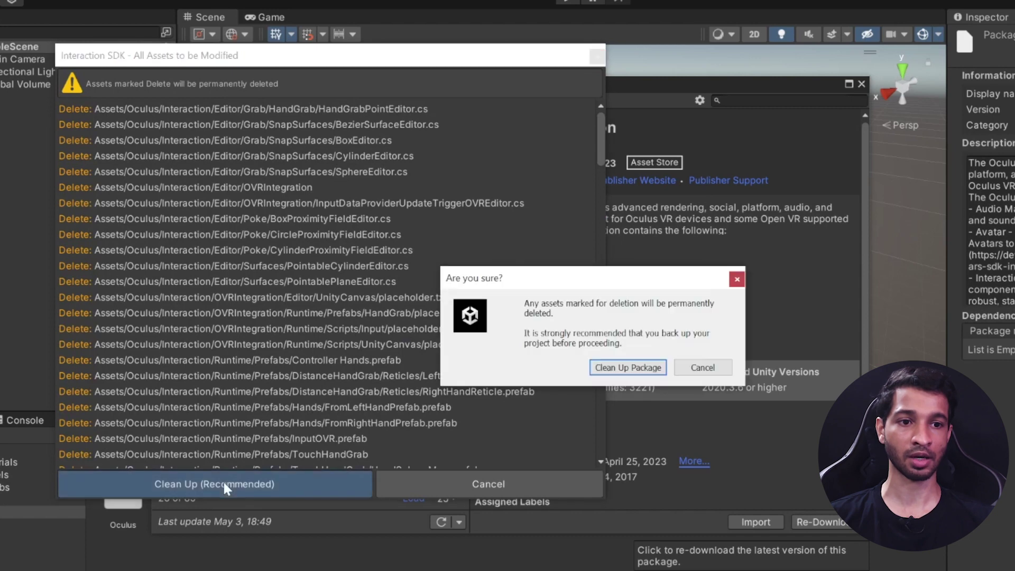
click(629, 369)
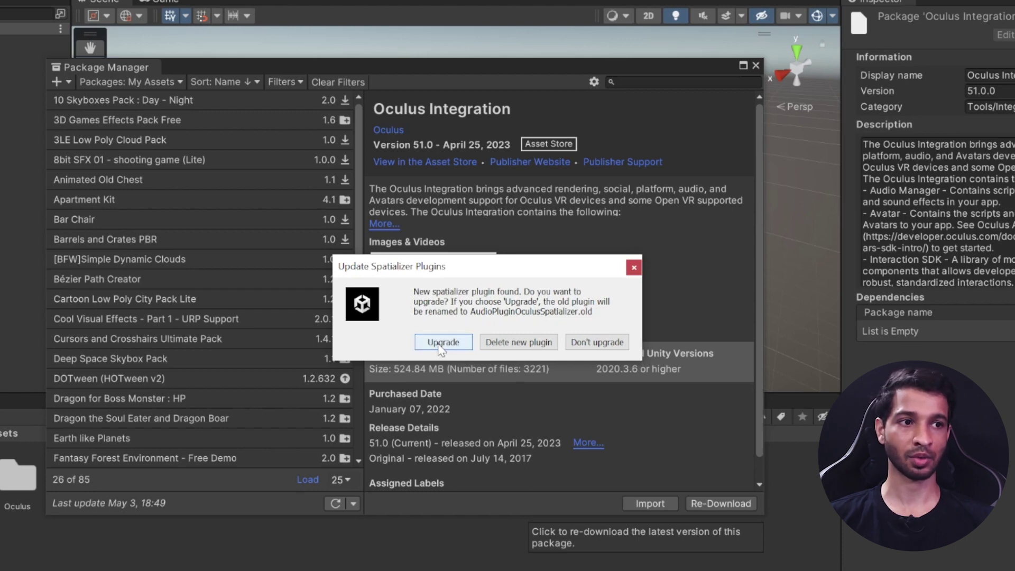
click(438, 346)
click(518, 343)
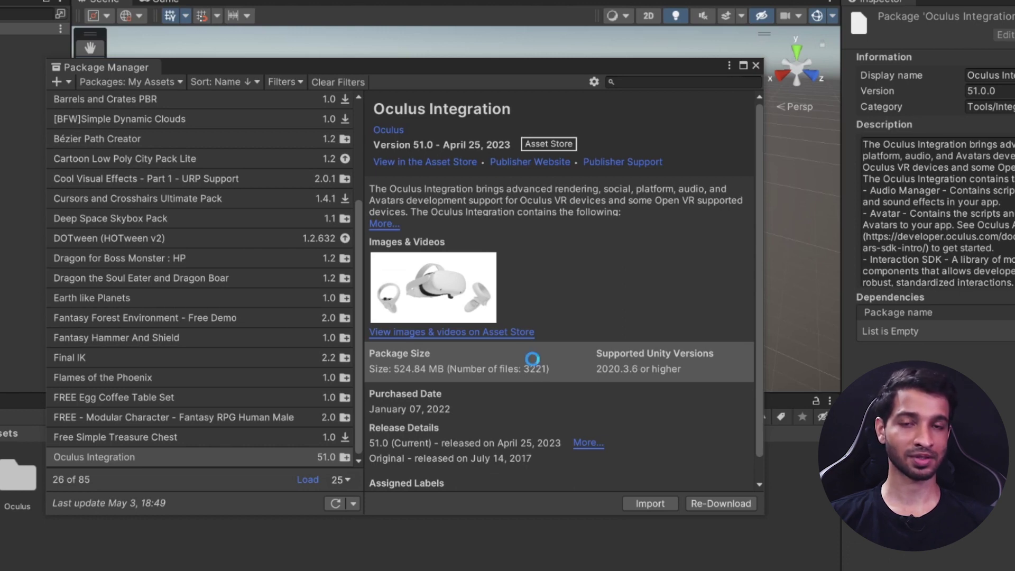
Step: Install the Oculus XR Plugin from the Unity Registry and check XR Plugin Management
click(126, 83)
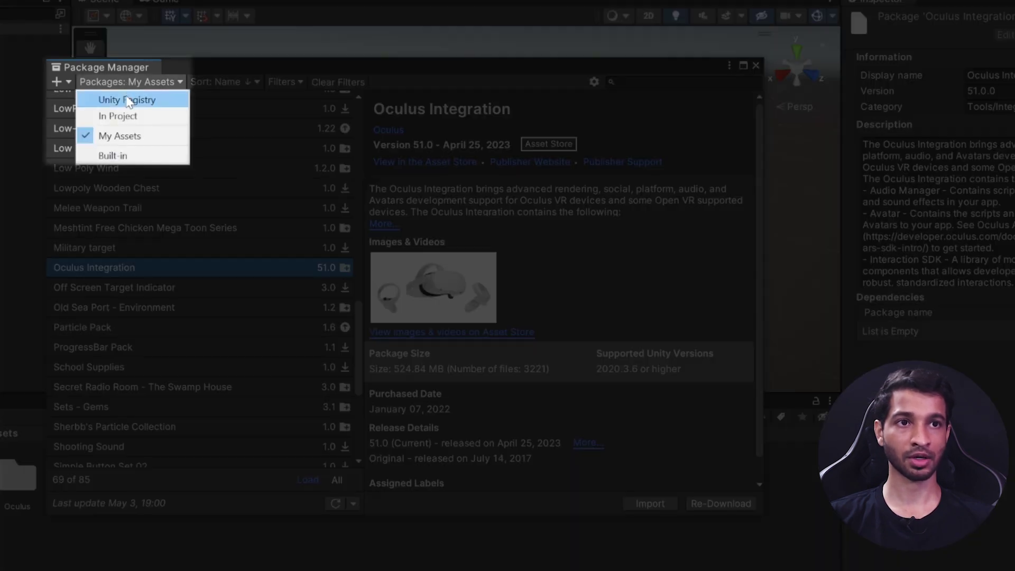
click(127, 100)
scroll(57, 399, down, 3)
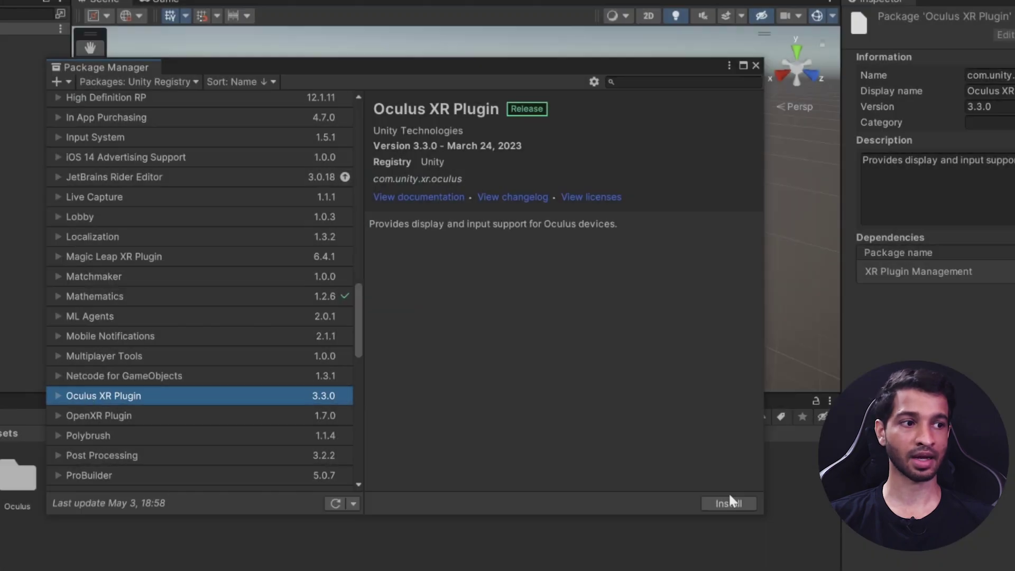
click(728, 502)
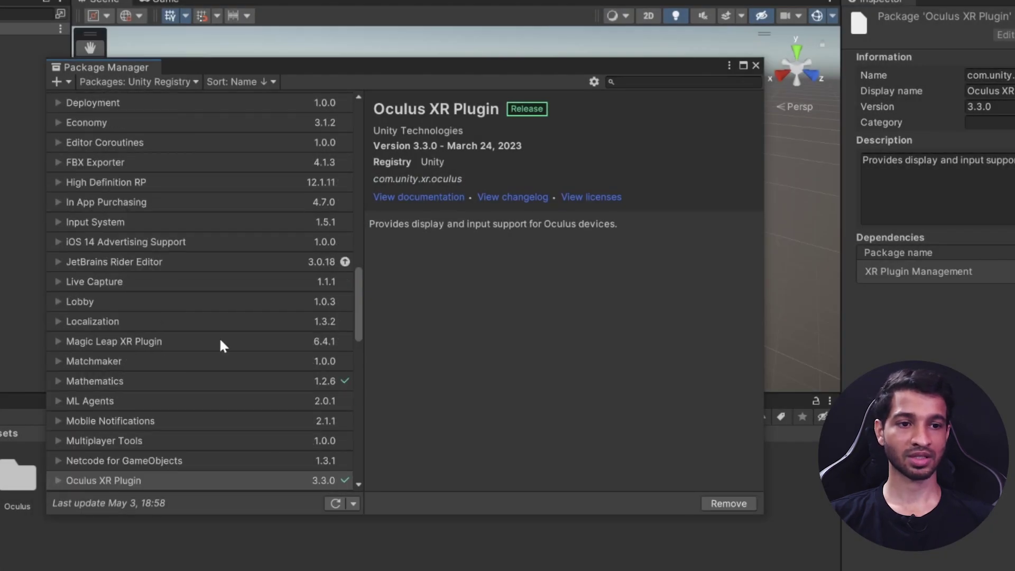
scroll(221, 343, down, 10)
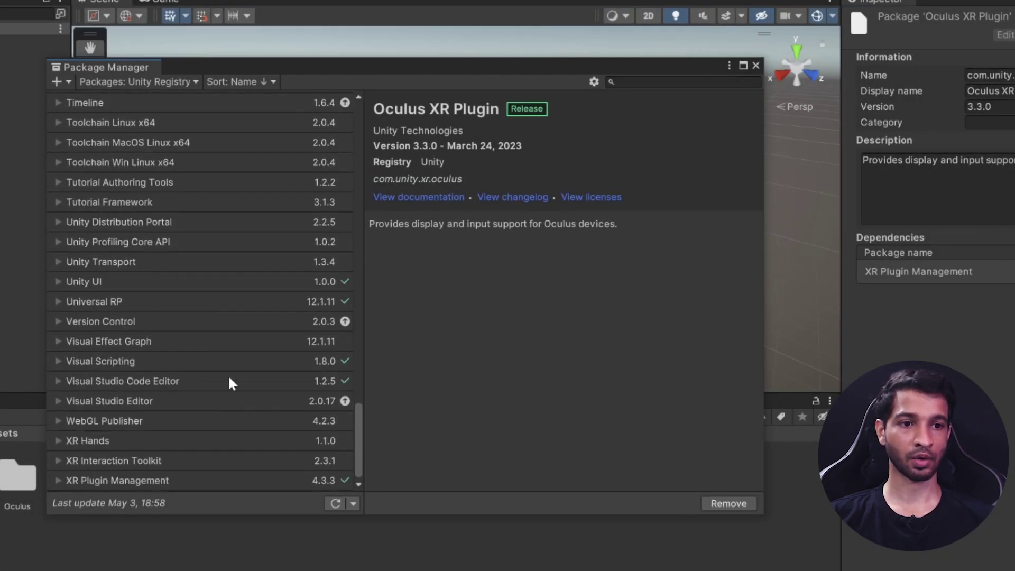
click(124, 482)
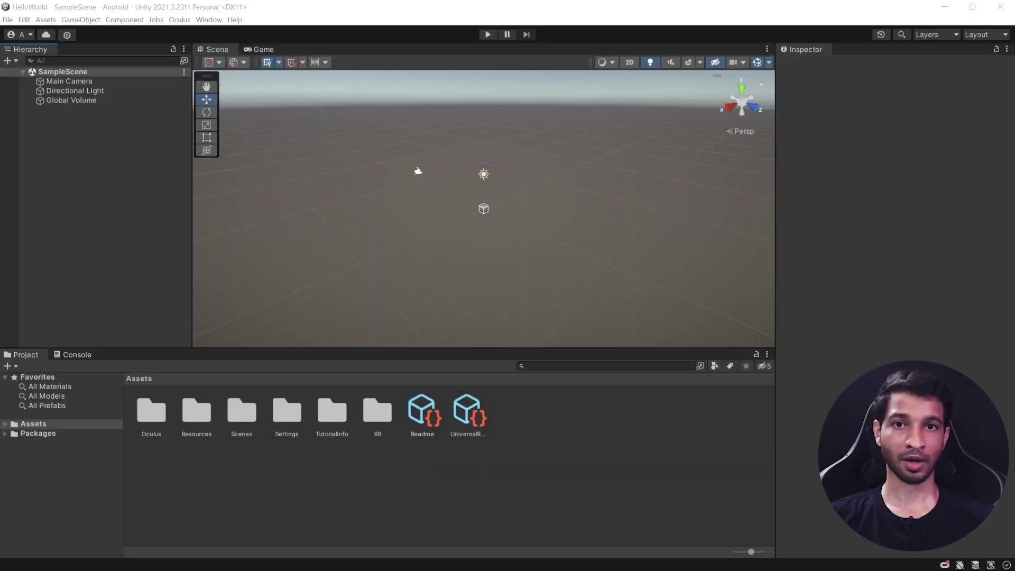
Step: Set the company name to IMIN in Player Settings
click(9, 20)
click(62, 150)
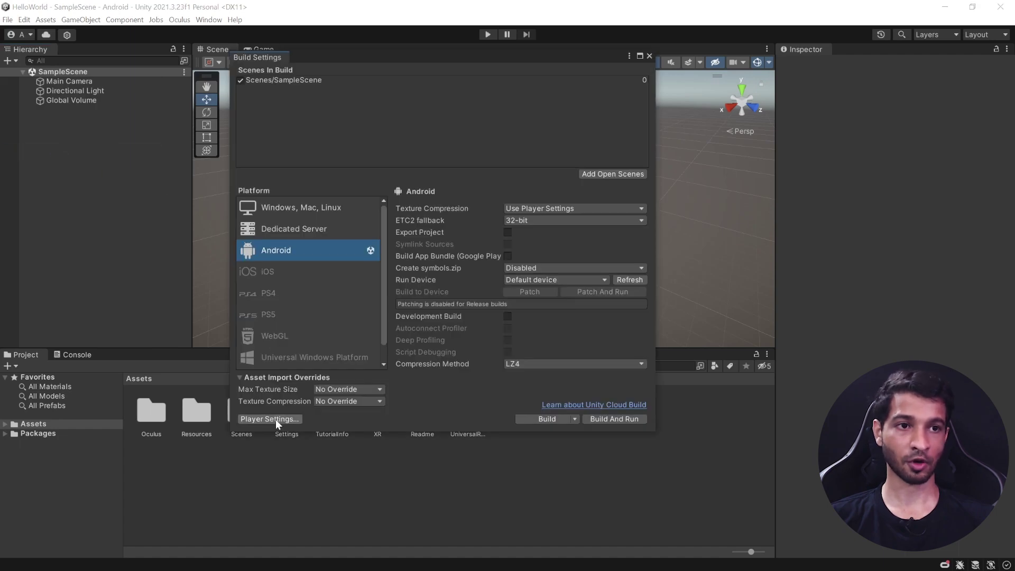
click(275, 419)
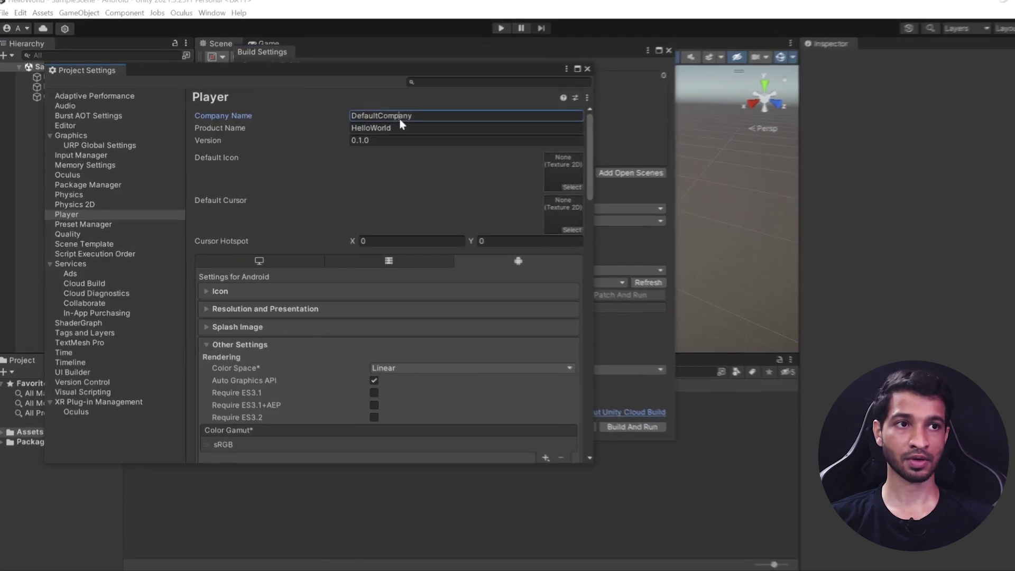
double_click(400, 122)
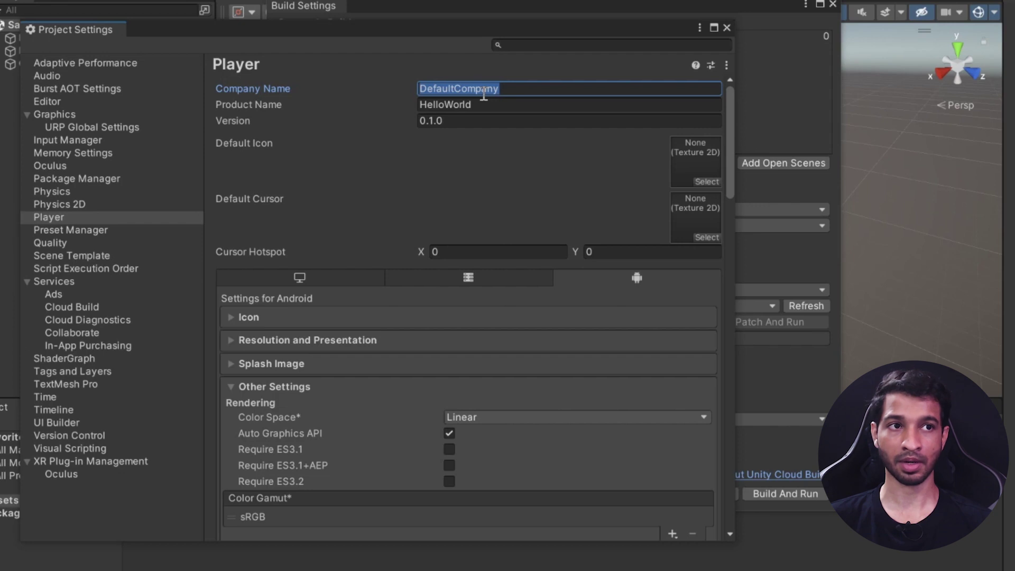
text(IMIN)
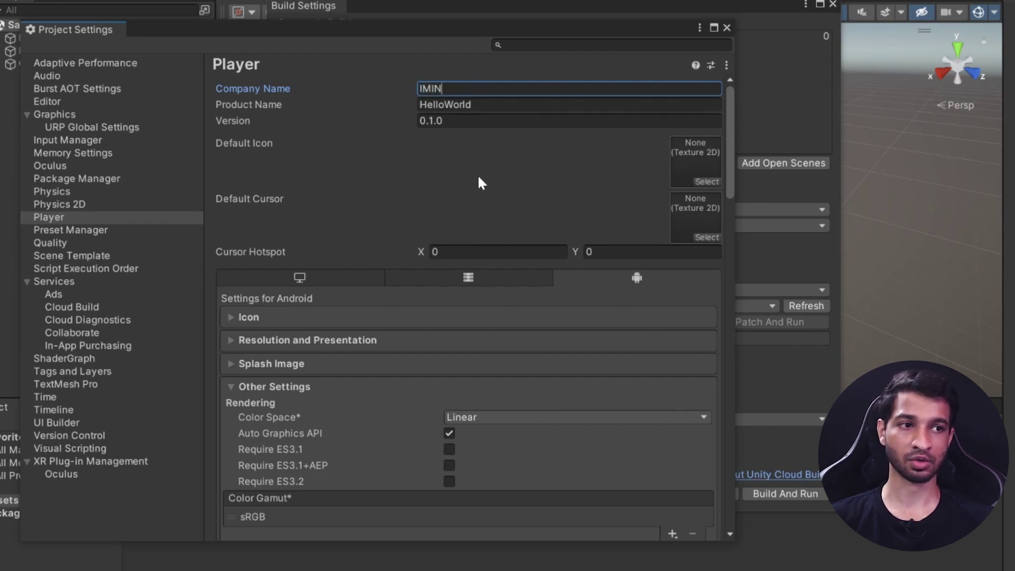
scroll(460, 163, down, 5)
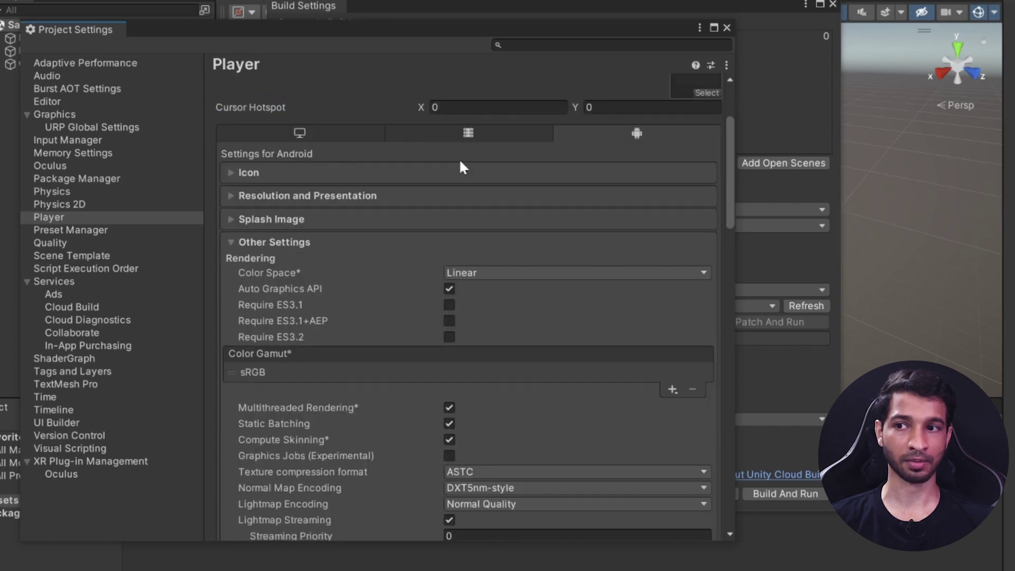
Step: Apply all Oculus project setup fixes, then close Project Settings and Build Settings
click(54, 167)
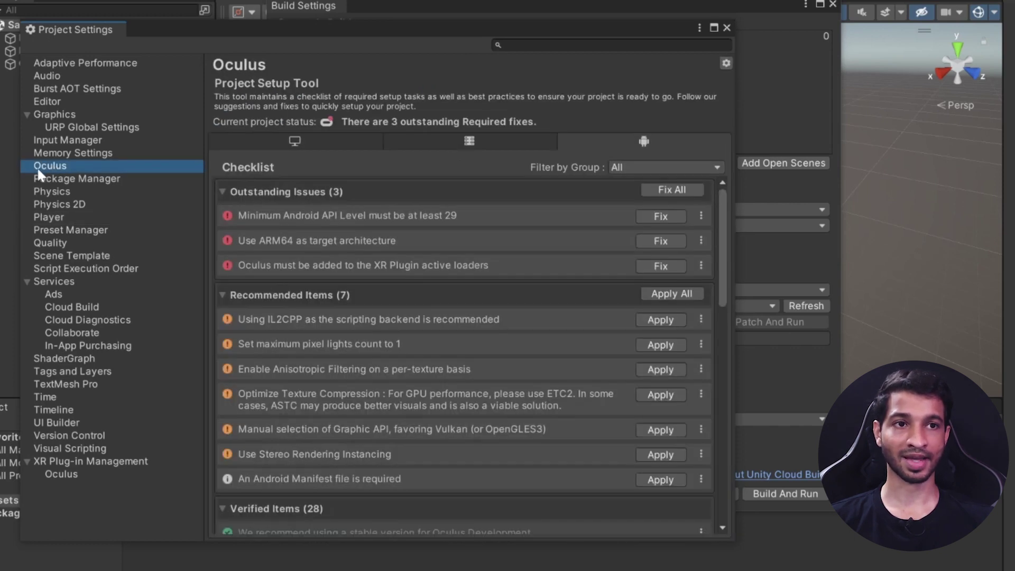
click(673, 192)
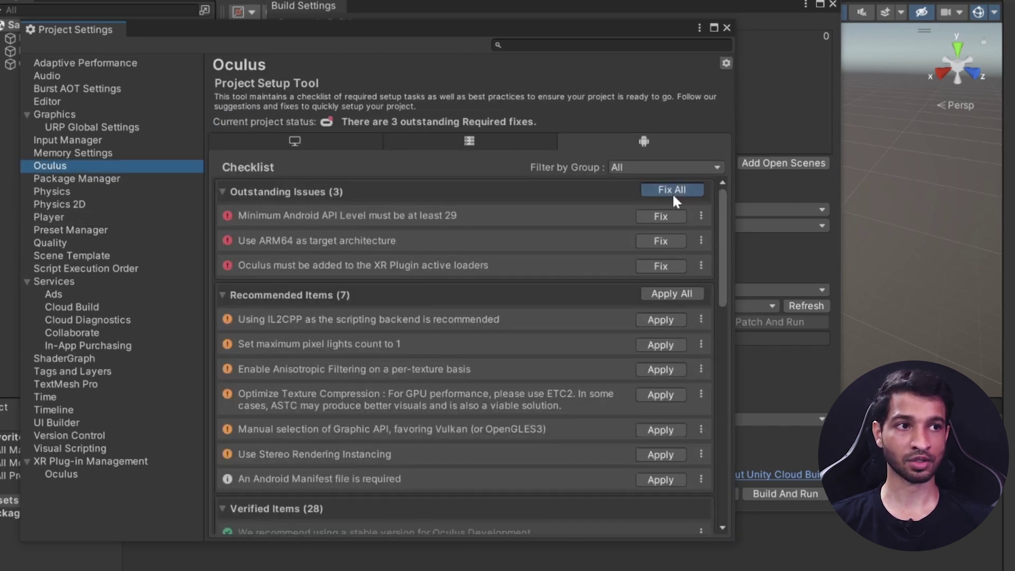
click(670, 187)
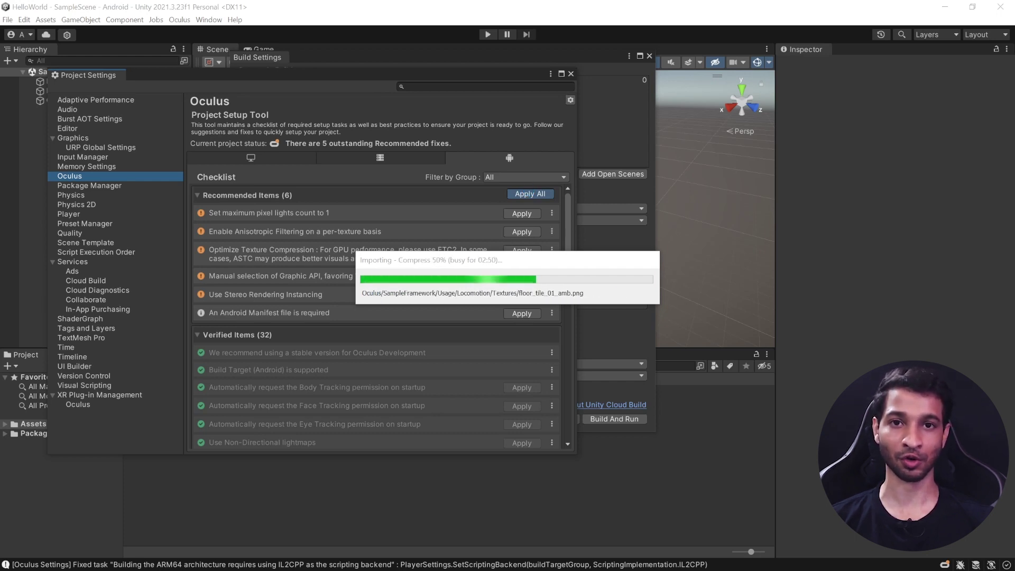
click(570, 74)
click(650, 55)
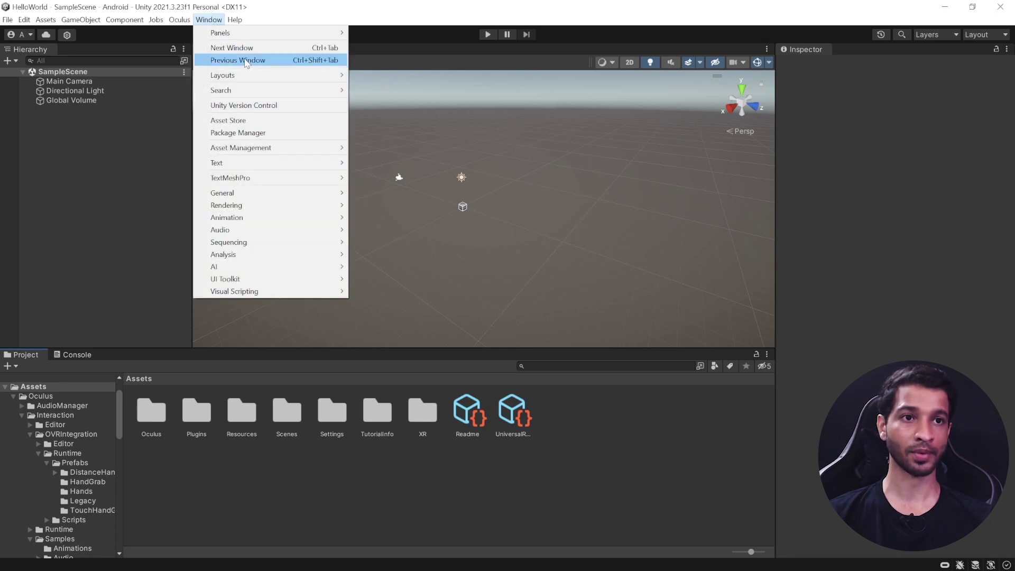
Step: Set the skybox material to SkyboxGradient, then search the project assets for 'room'
mouse_move(275, 206)
click(381, 205)
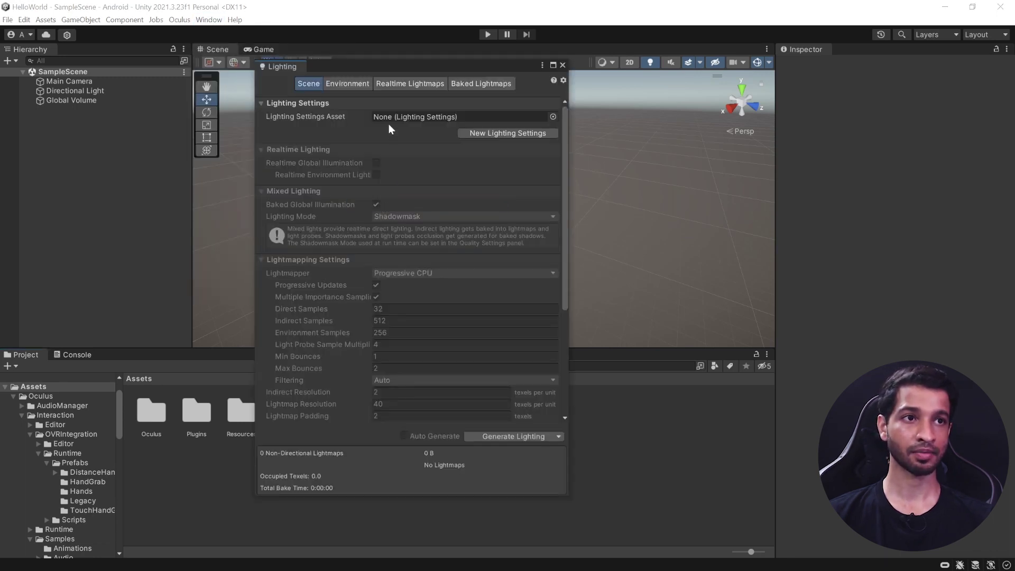
click(339, 82)
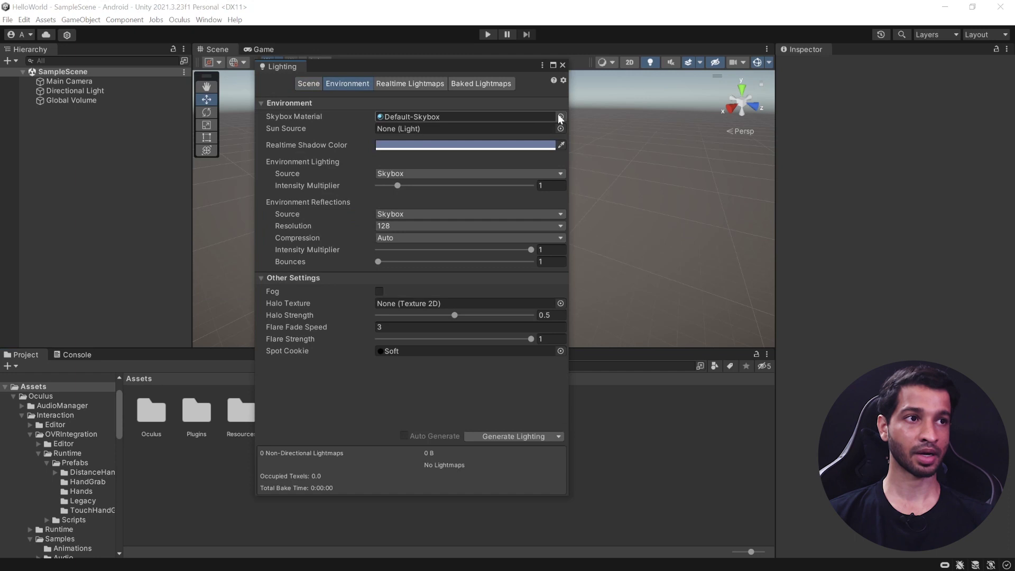
click(561, 116)
scroll(624, 287, up, 10)
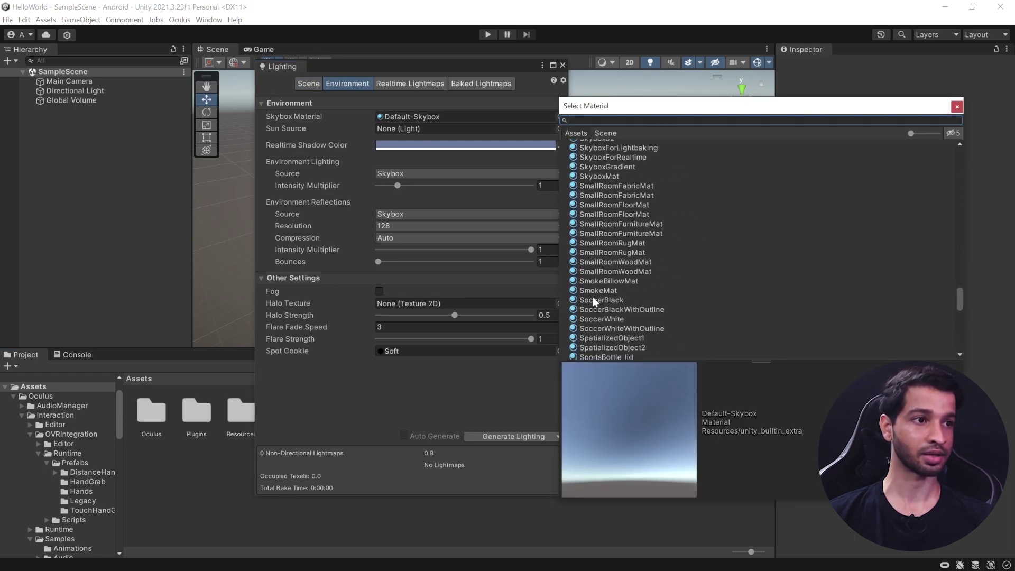
double_click(620, 167)
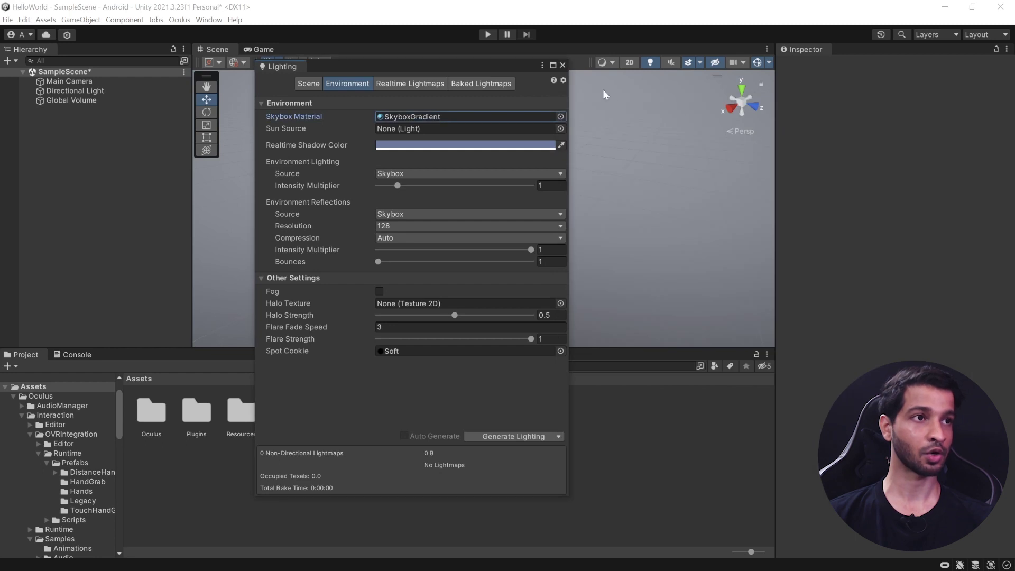
click(563, 65)
click(541, 365)
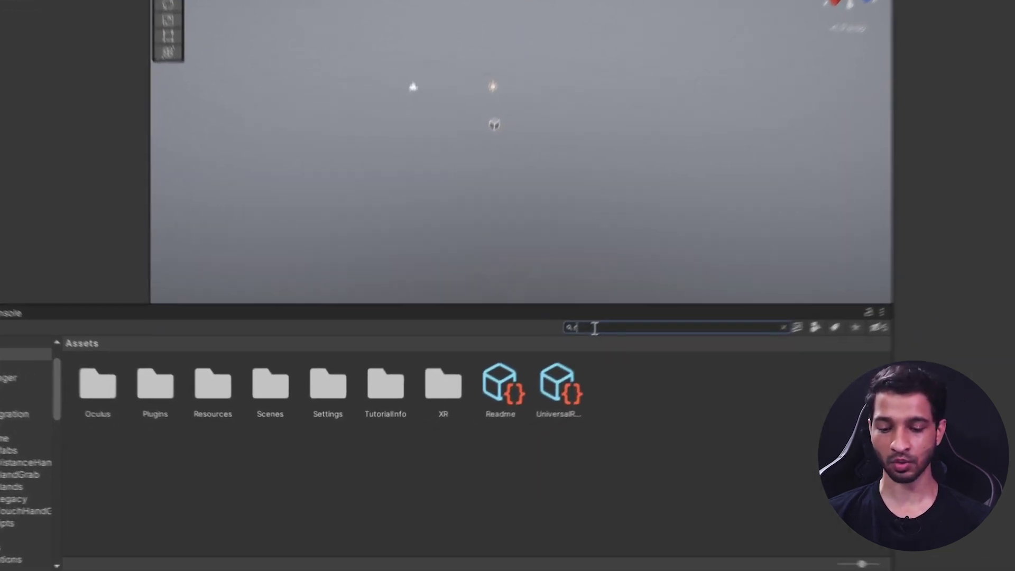
text(roomen)
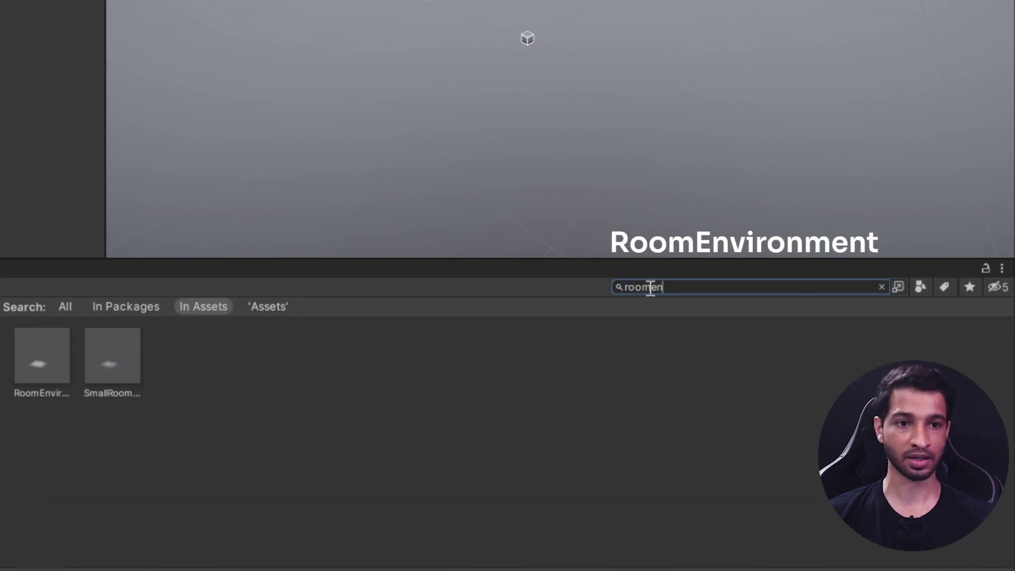
Step: Add the RoomEnvironment prefab to SampleScene and delete the Main Camera
click(36, 372)
drag(43, 354, 90, 176)
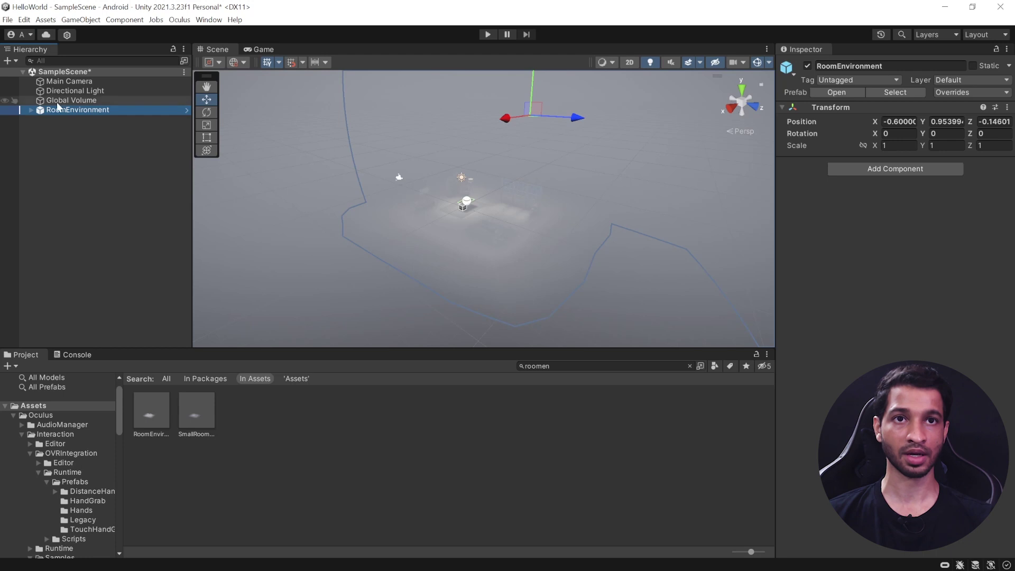
scroll(497, 242, up, 5)
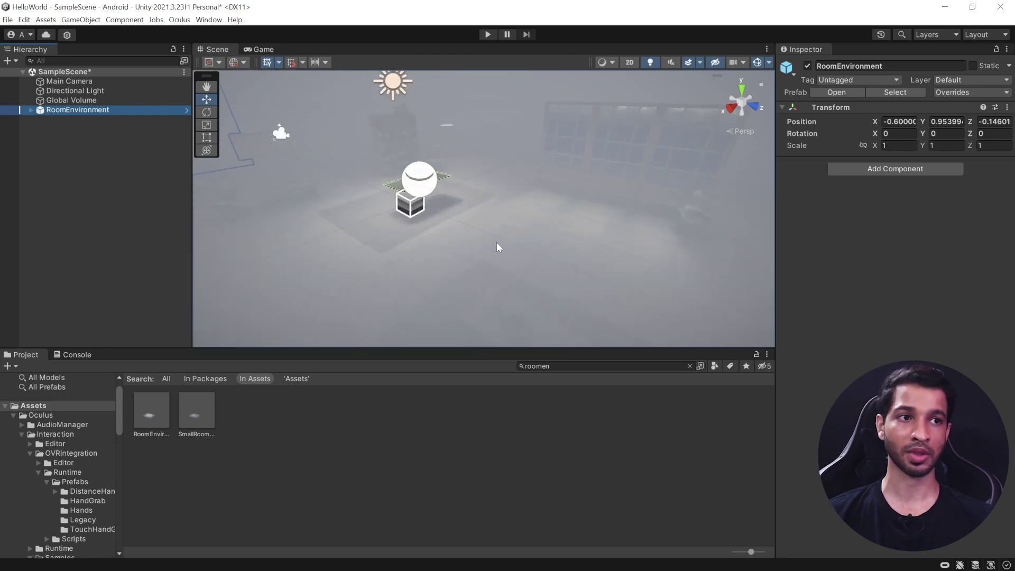
scroll(497, 242, down, 3)
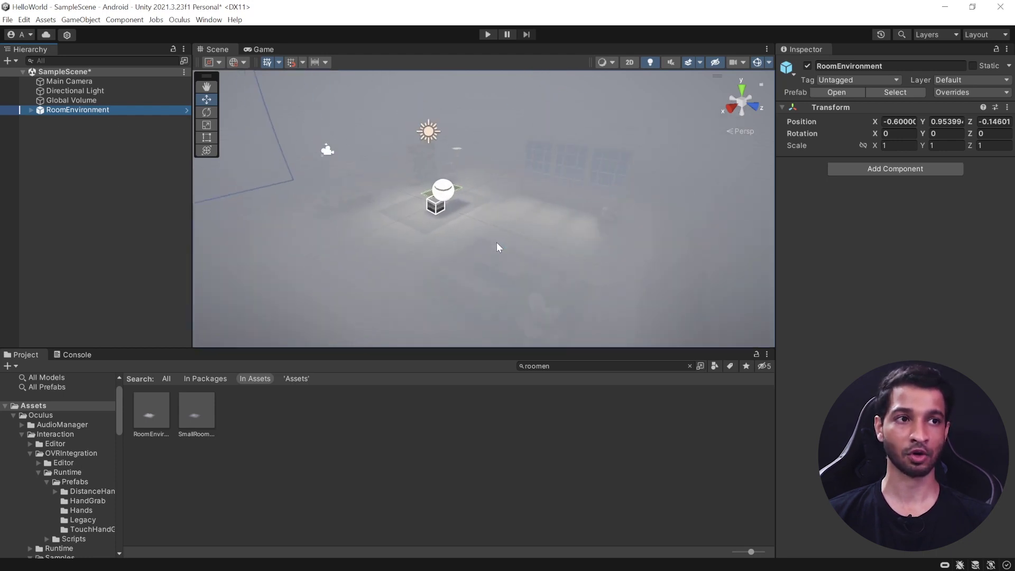
click(65, 81)
key(Delete)
click(550, 366)
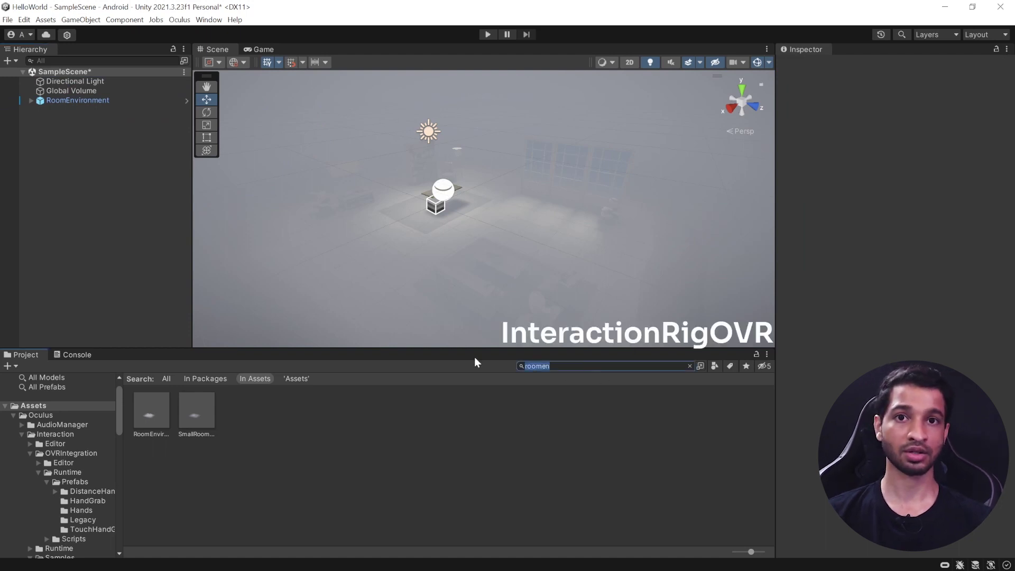
Step: Search for 'interactionri' and add the InteractionRigOVR prefab to the scene
text(inter)
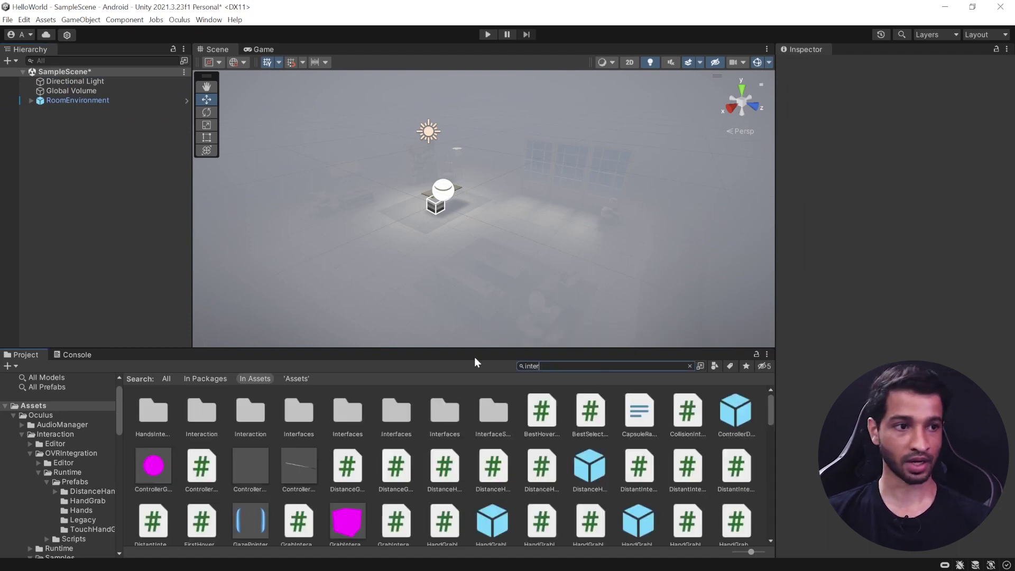
text(actionri)
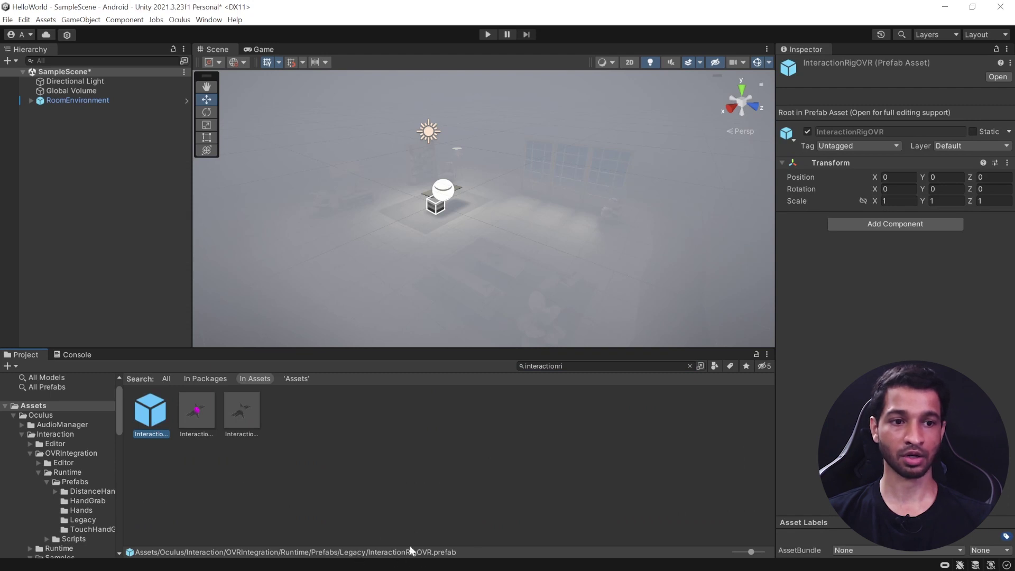
drag(152, 417, 68, 208)
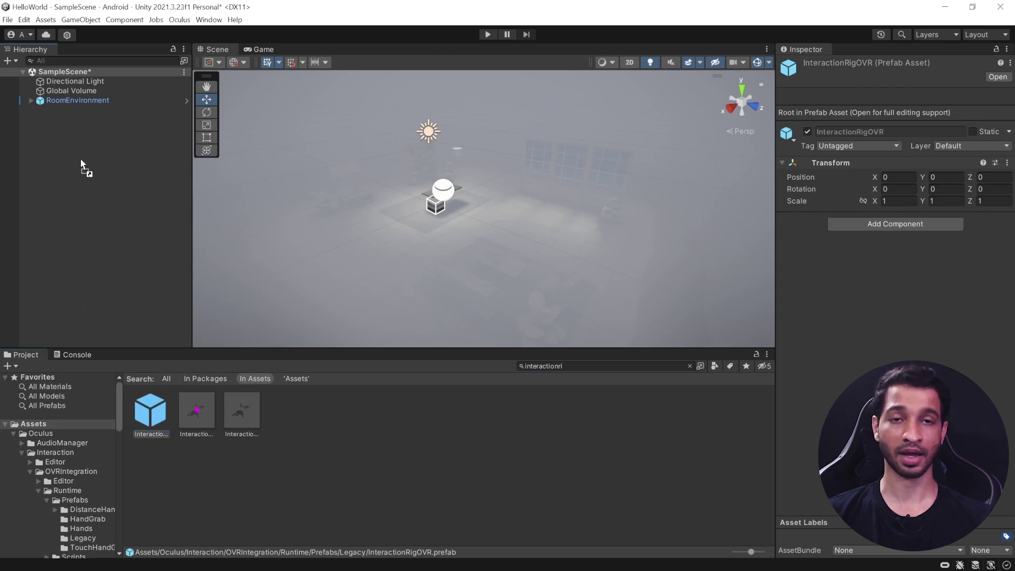
drag(81, 161, 81, 160)
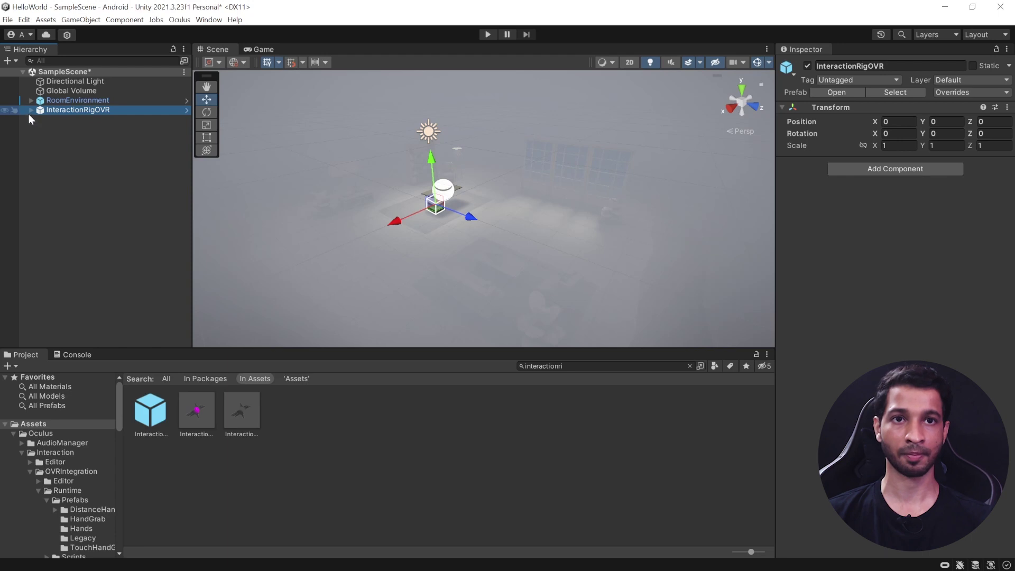
Step: Inspect InteractionRigOVR's OVRCameraRig, TrackingSpace's CenterEyeAnchor, and OVRInteraction's OVRHmd
click(30, 110)
click(93, 120)
click(87, 130)
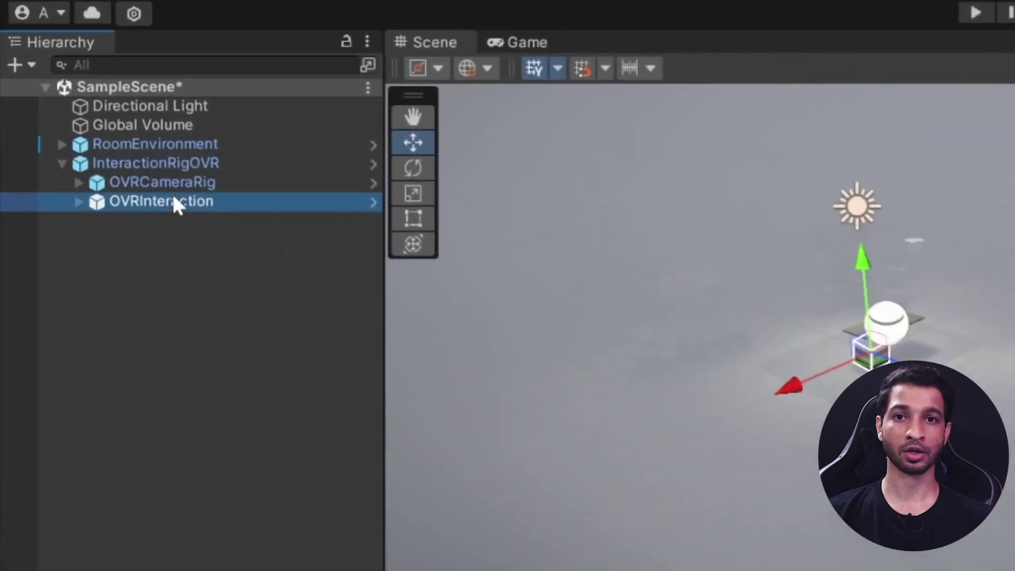
click(78, 182)
click(139, 184)
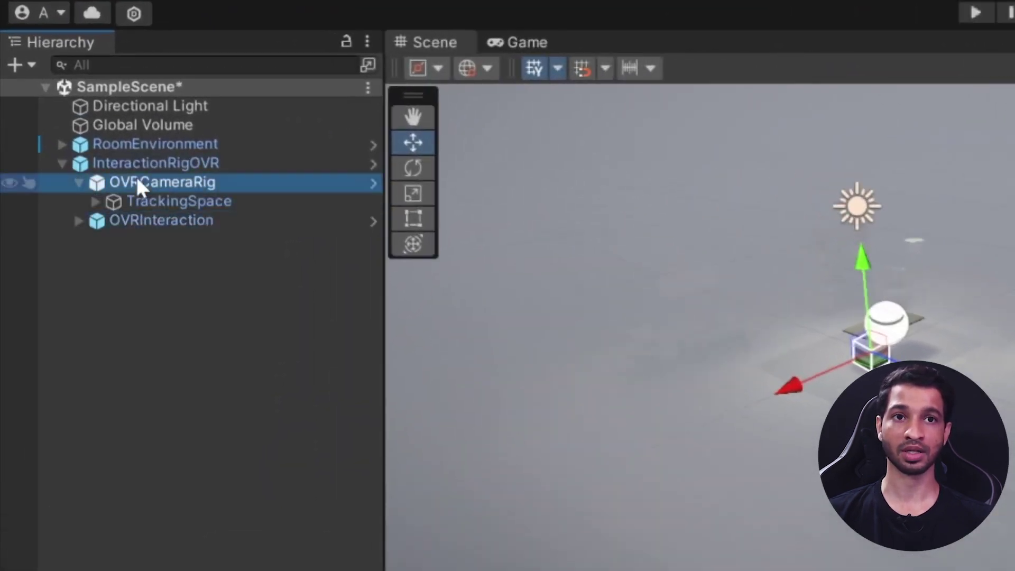
click(156, 221)
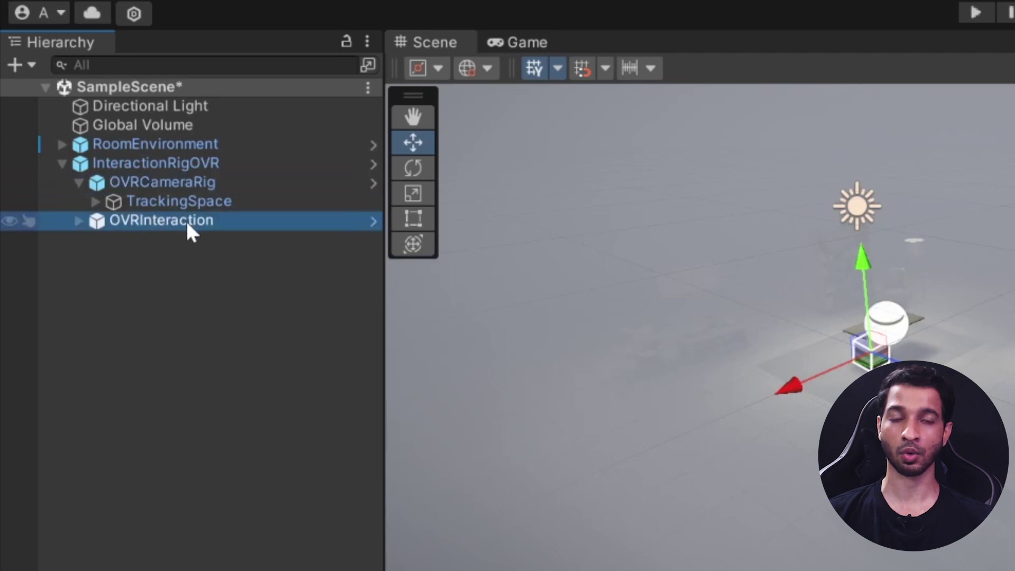
click(154, 183)
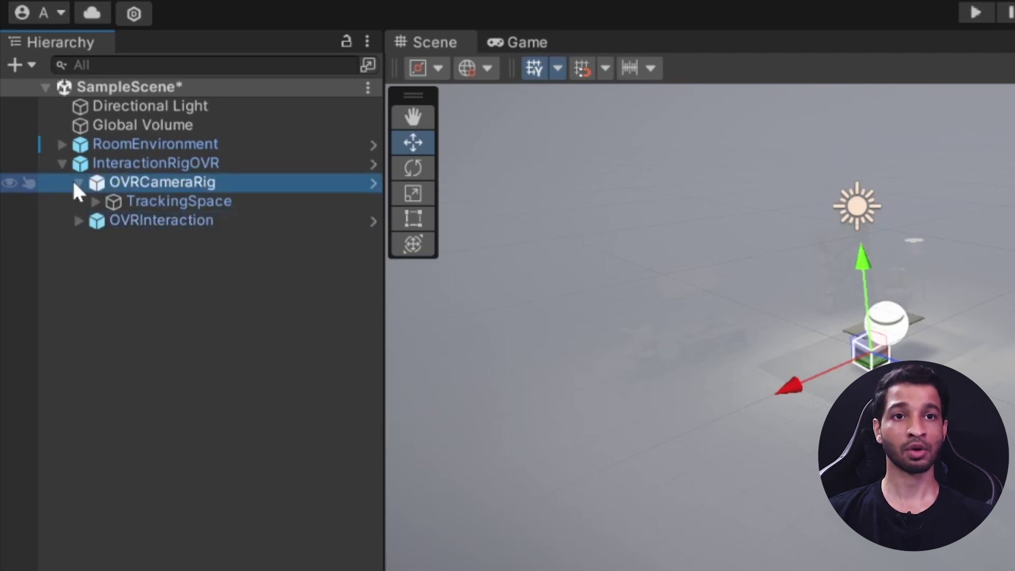
click(95, 202)
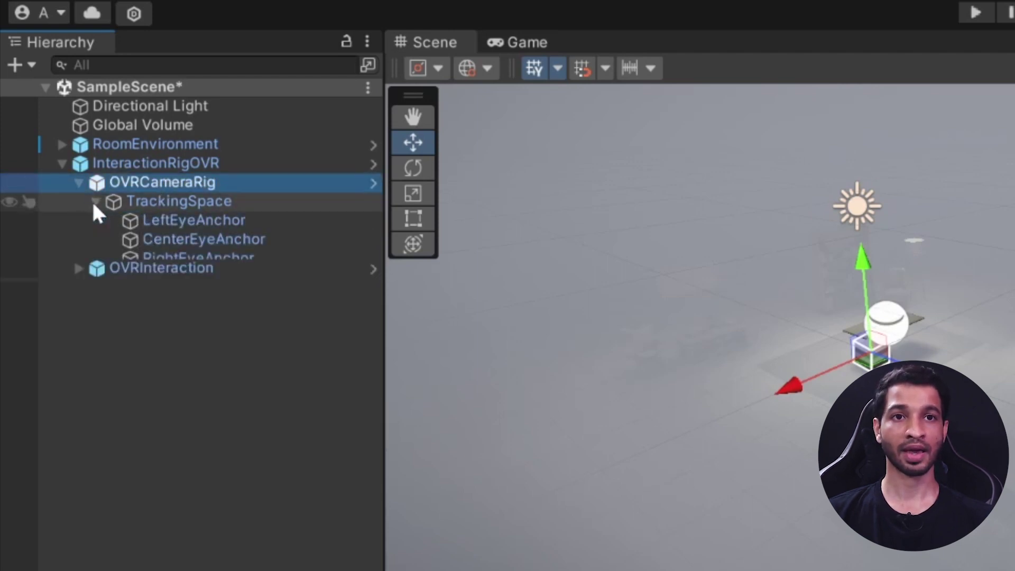
click(202, 244)
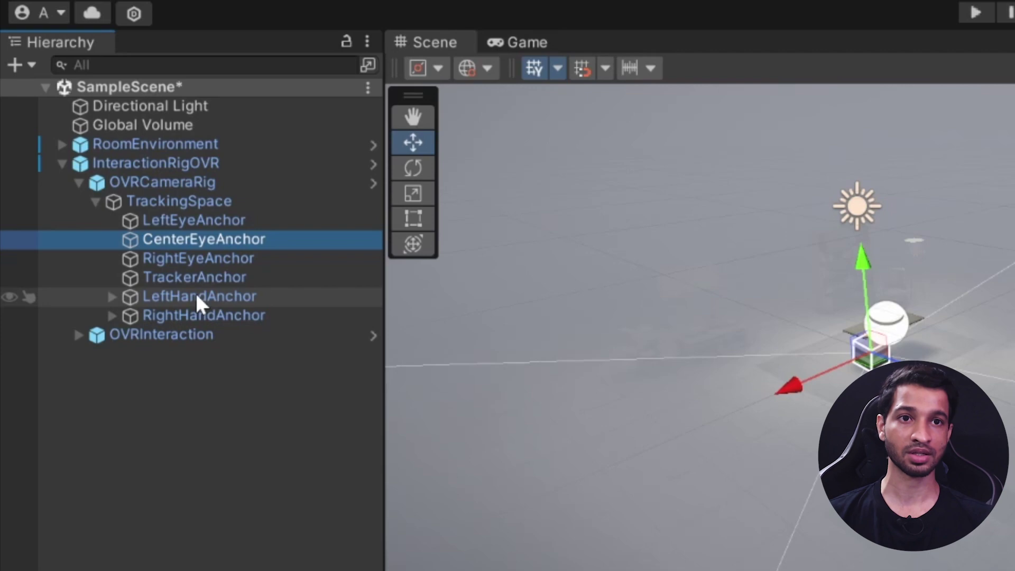
click(79, 183)
click(78, 201)
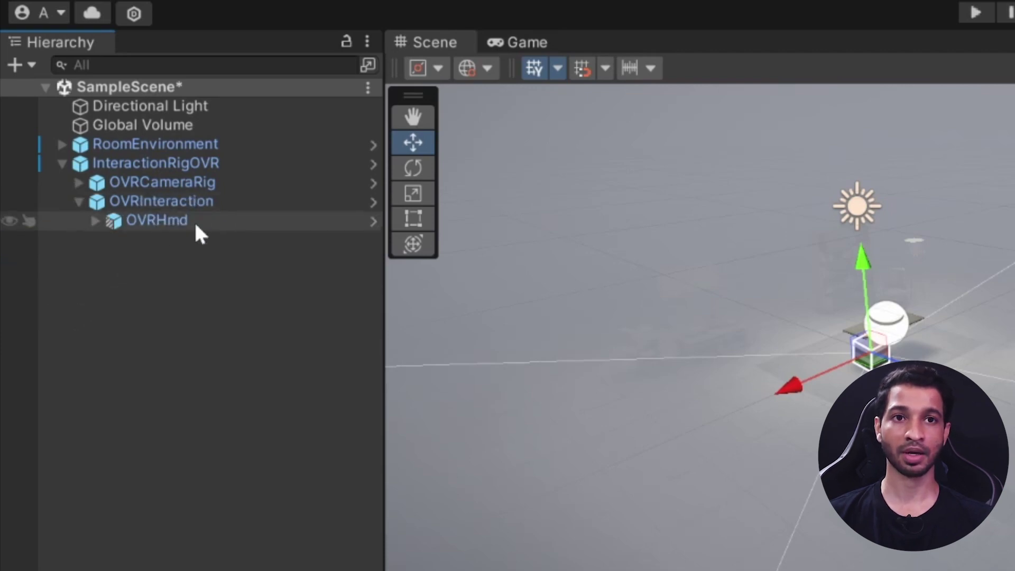
click(156, 221)
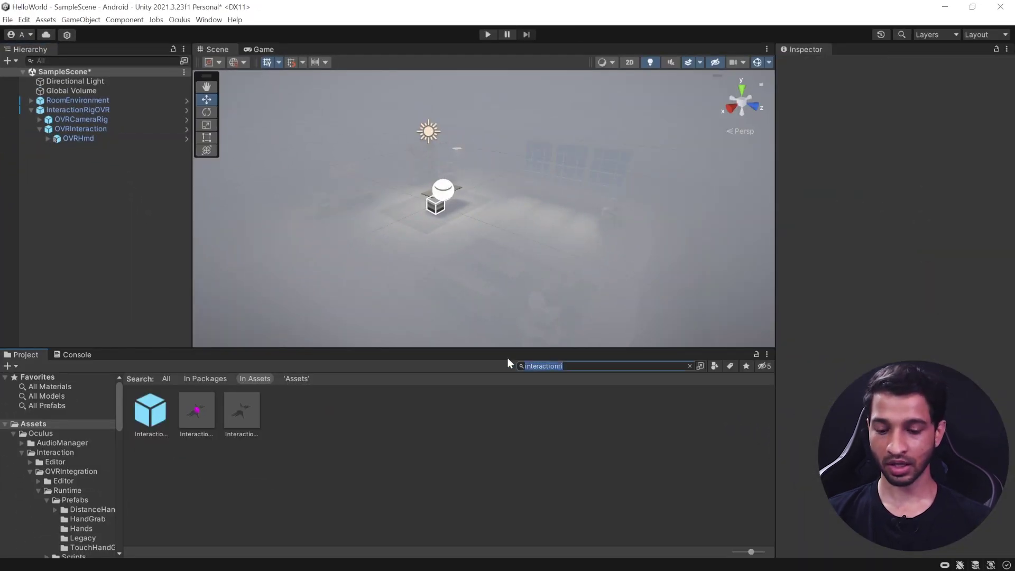
Step: Search for 'ovrcon' and drag the OVRControllers prefab under OVRInteraction
text(ovrcon)
click(197, 466)
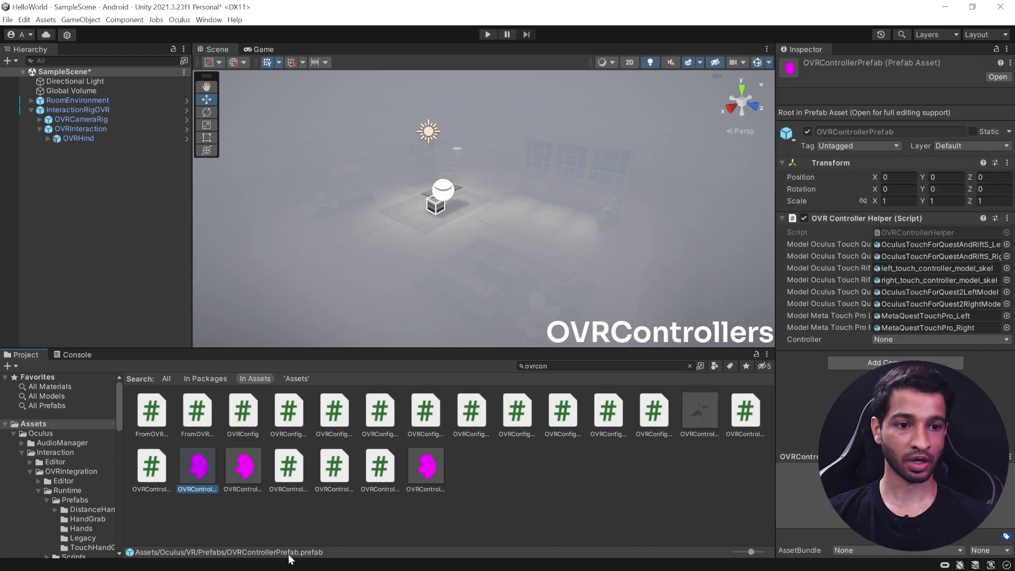
click(246, 472)
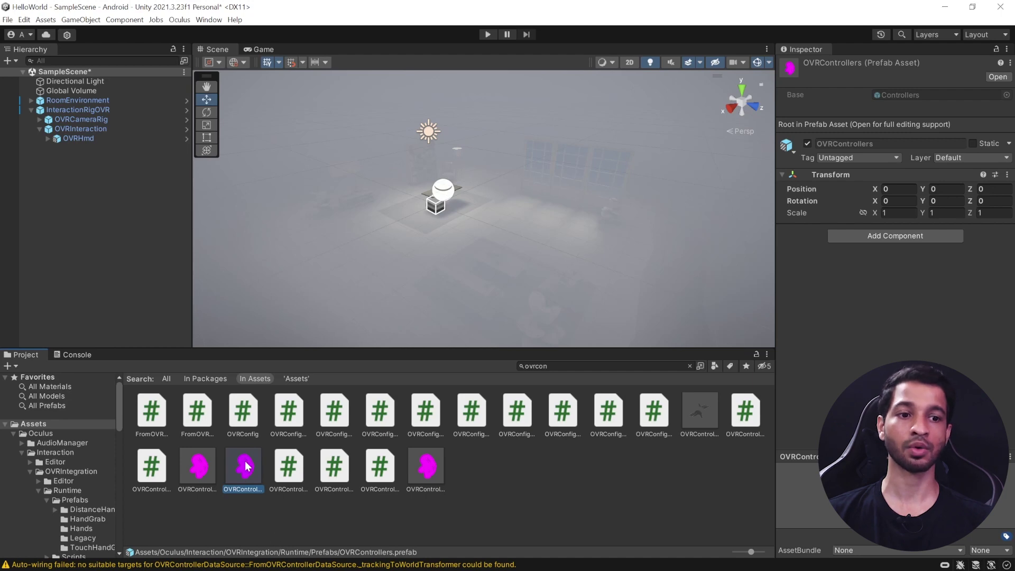
drag(245, 472, 80, 128)
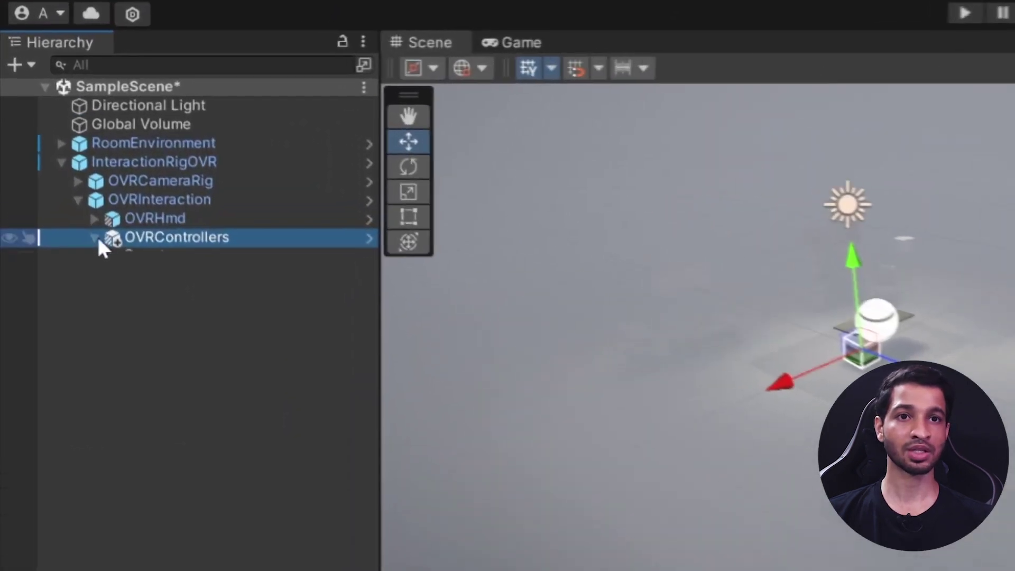
Step: Expand LeftController > OVRControllerVisual > OVRControllerPrefab and select the l_controller_ply mesh
click(66, 184)
click(78, 196)
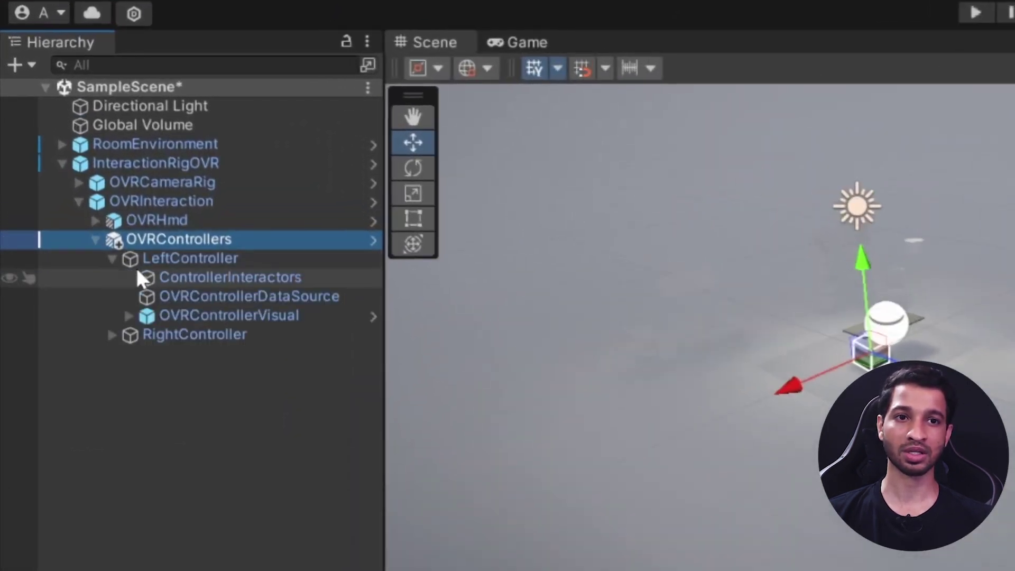
click(129, 315)
click(212, 315)
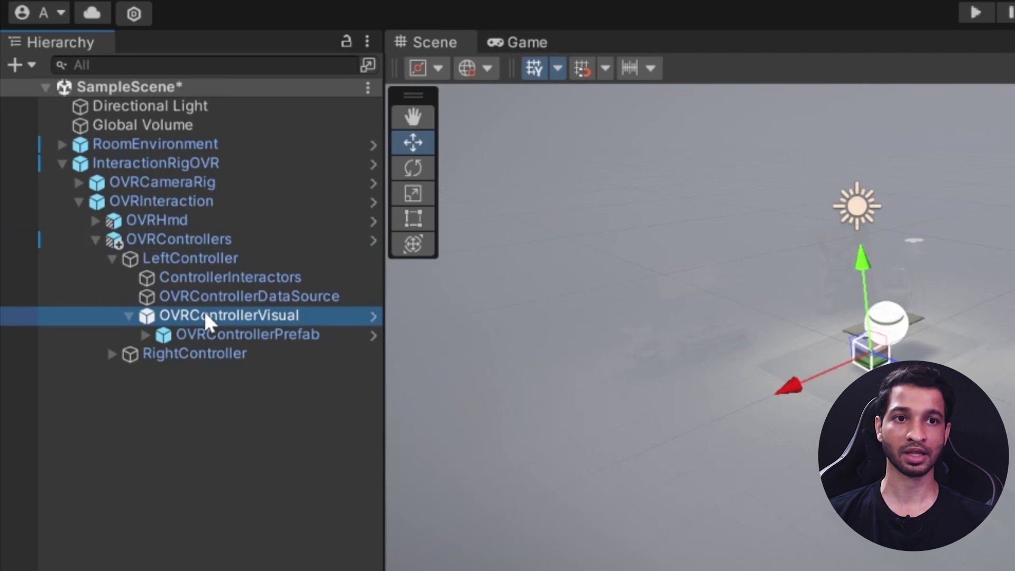
click(146, 334)
click(313, 353)
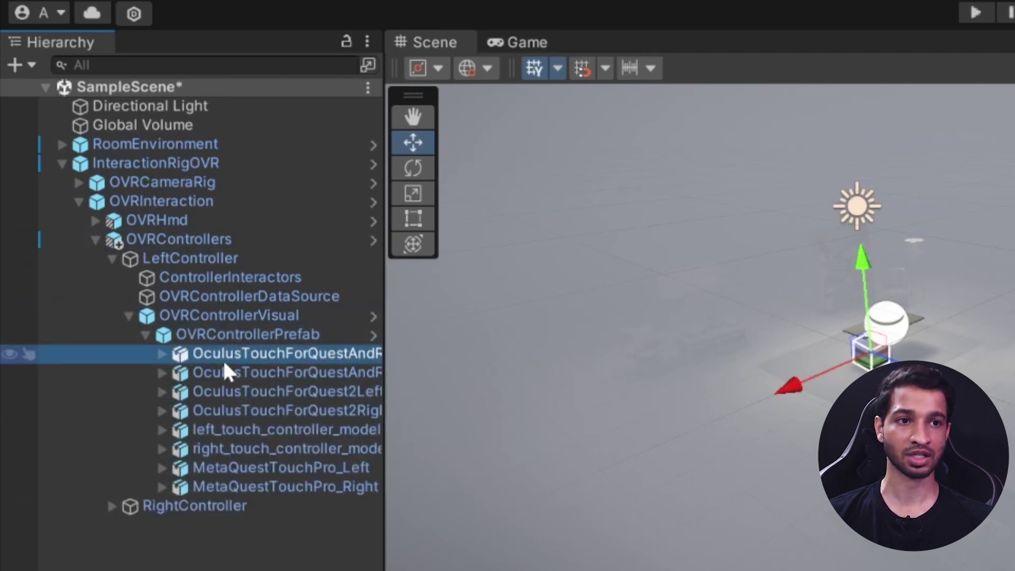
click(162, 354)
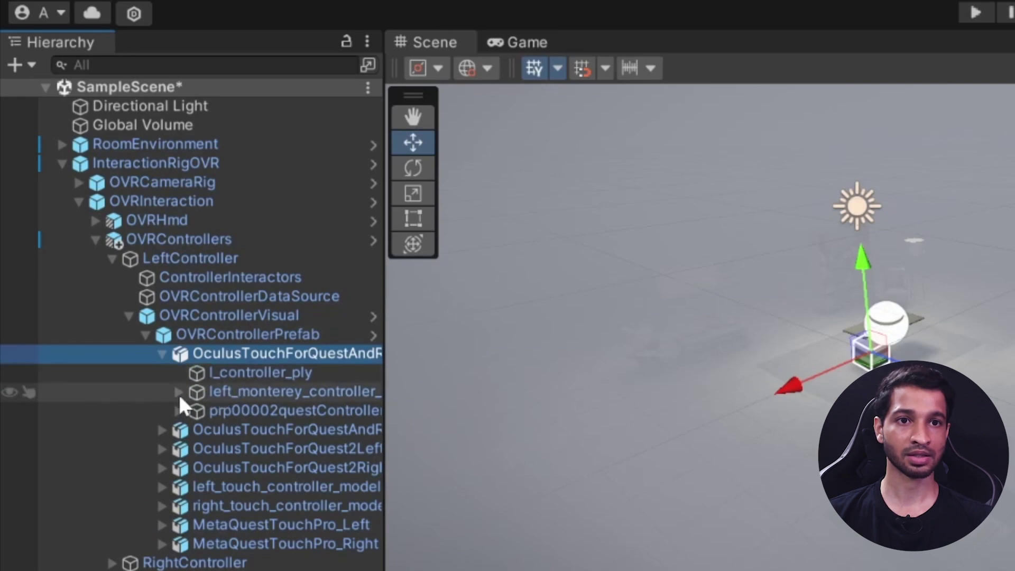
click(237, 373)
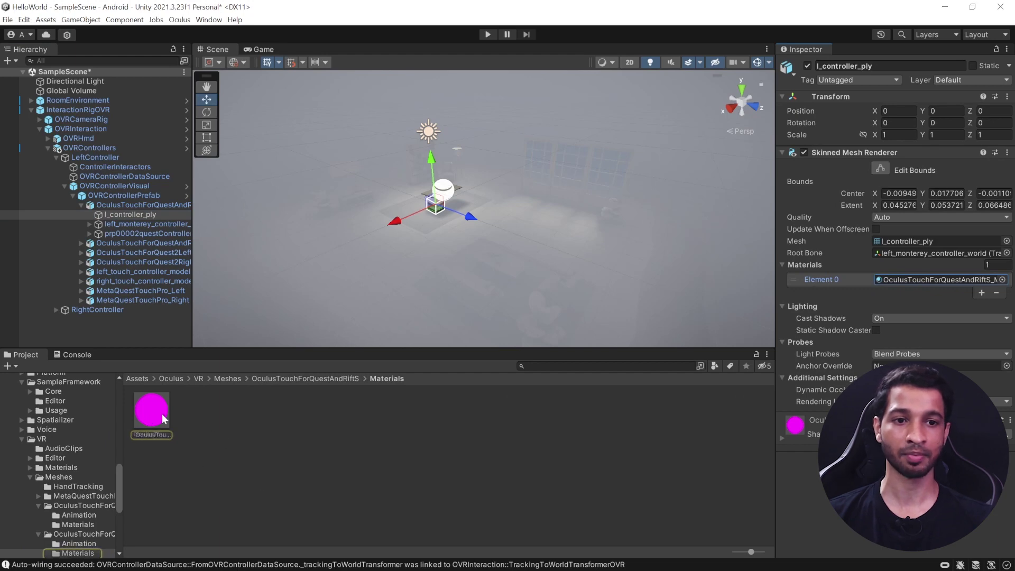
Step: Convert the pink Quest and Rift S controller material to URP
click(162, 414)
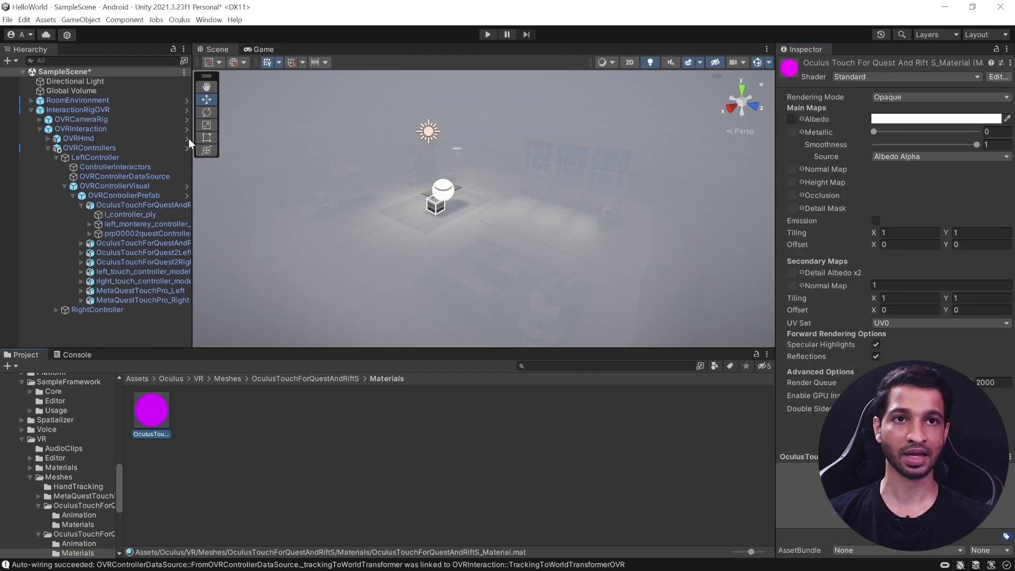
click(24, 20)
mouse_move(82, 433)
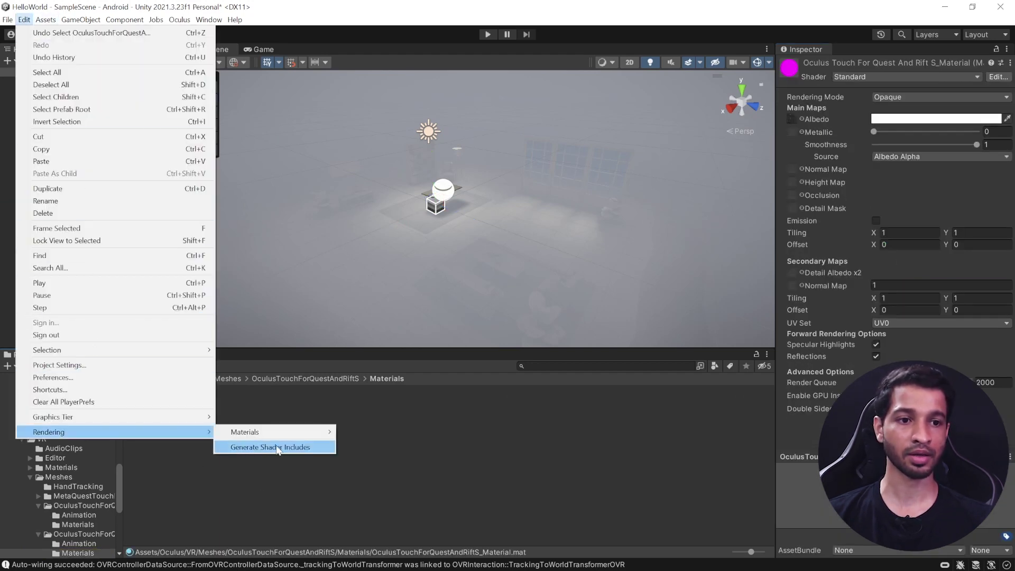
mouse_move(297, 432)
click(373, 434)
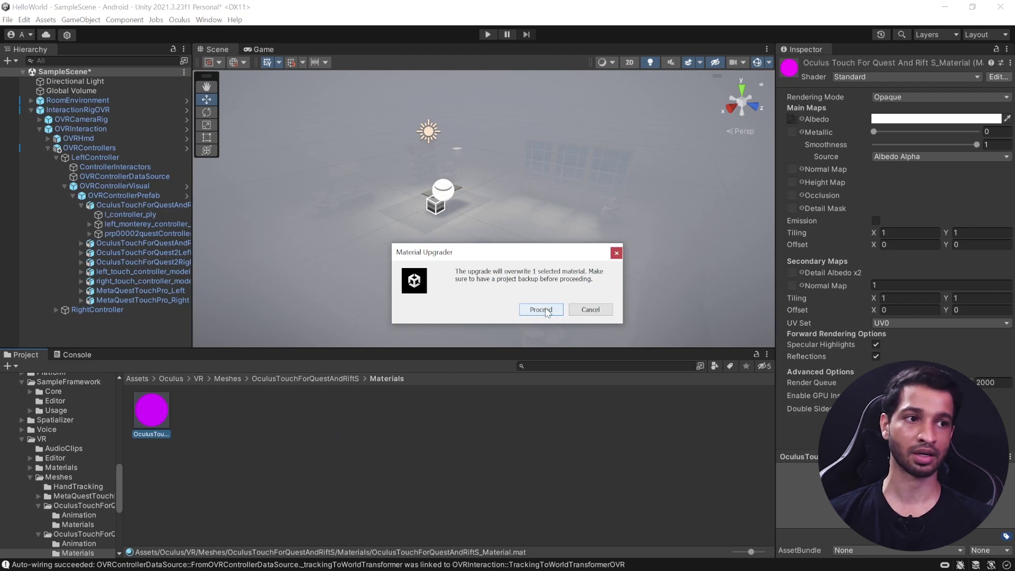
click(541, 310)
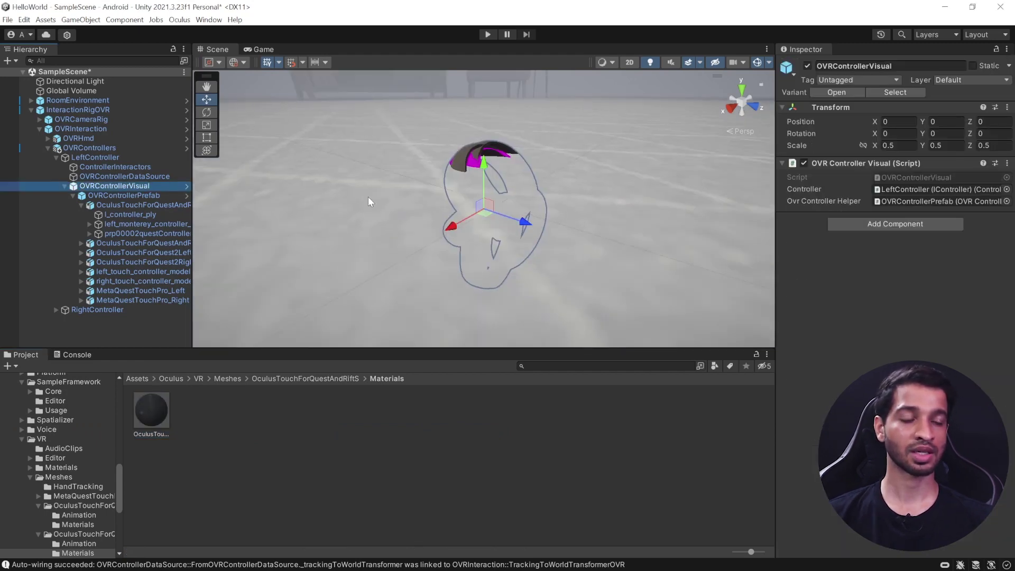
Step: Locate OculusTouchForQuest2_MAT, the material of OculusTouchForQuest2LeftModel's l_rainier_mesh
click(166, 245)
click(164, 252)
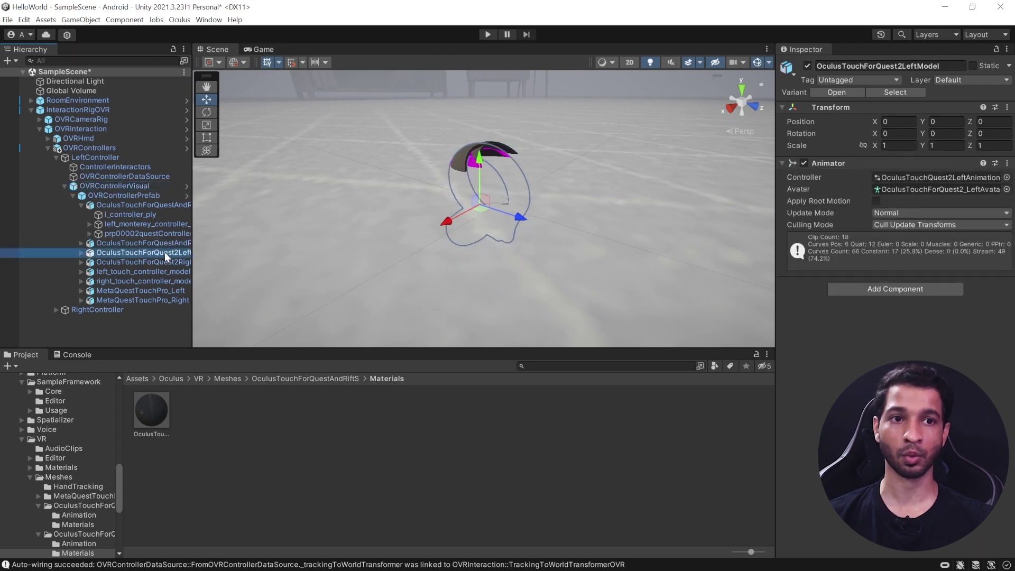
click(80, 253)
click(130, 262)
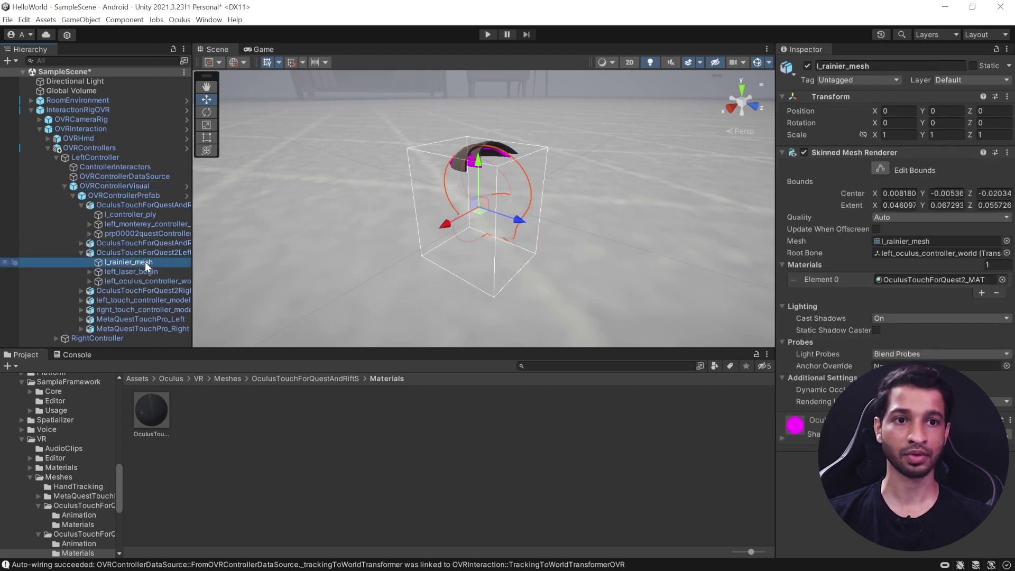
click(915, 280)
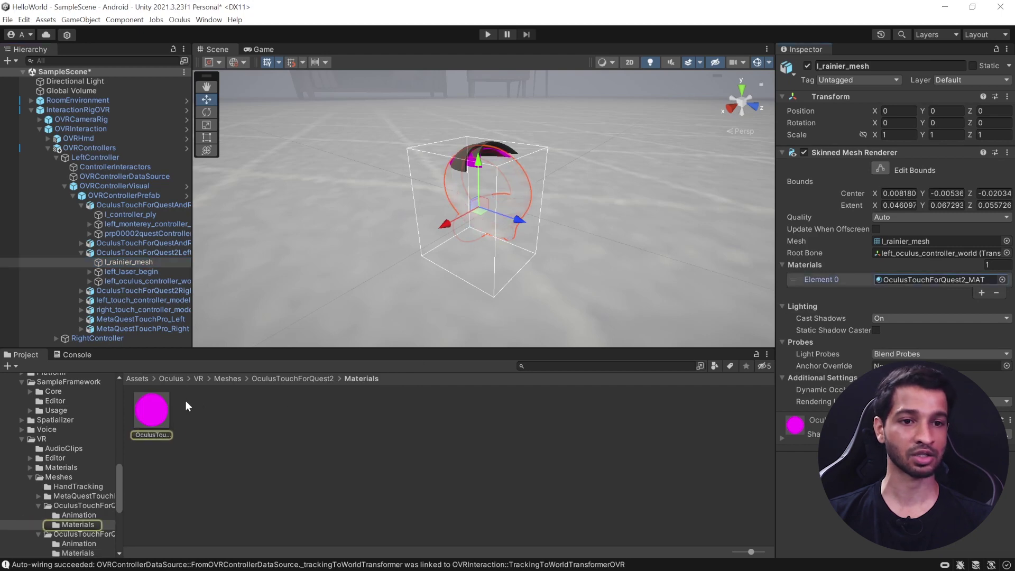
click(161, 410)
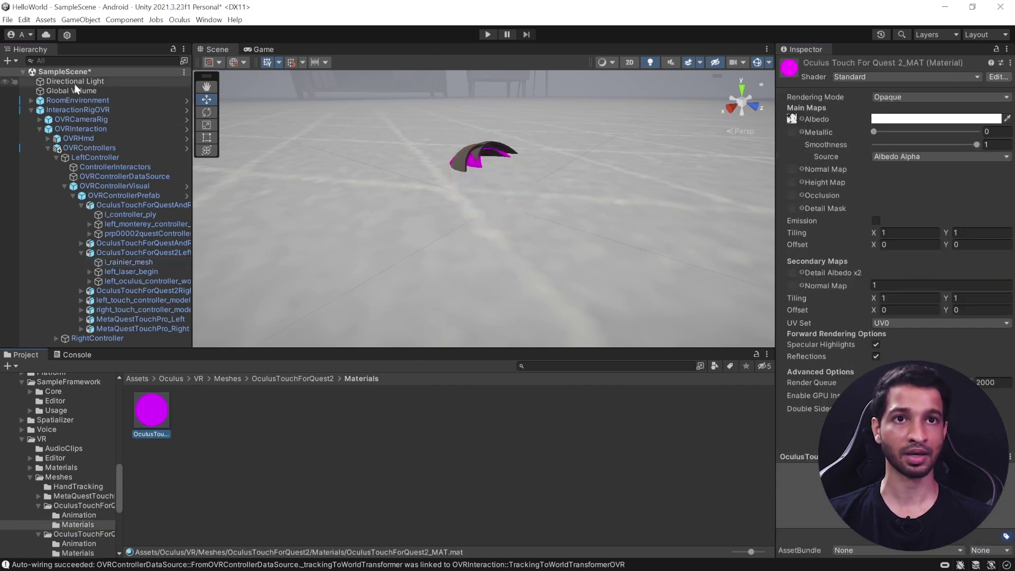
Step: Convert OculusTouchForQuest2_MAT to the URP Lit shader
click(23, 20)
mouse_move(138, 432)
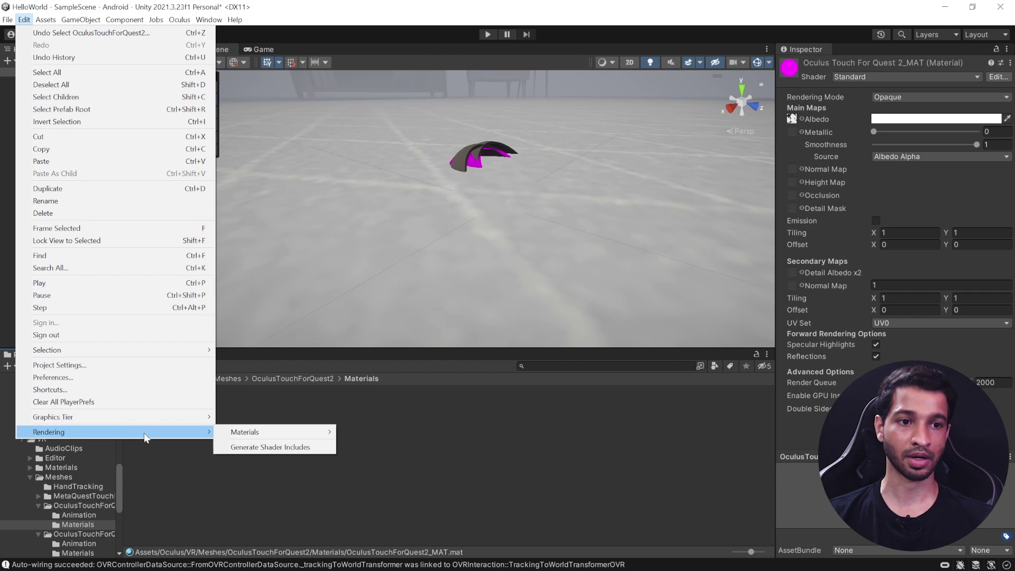
mouse_move(316, 438)
click(383, 432)
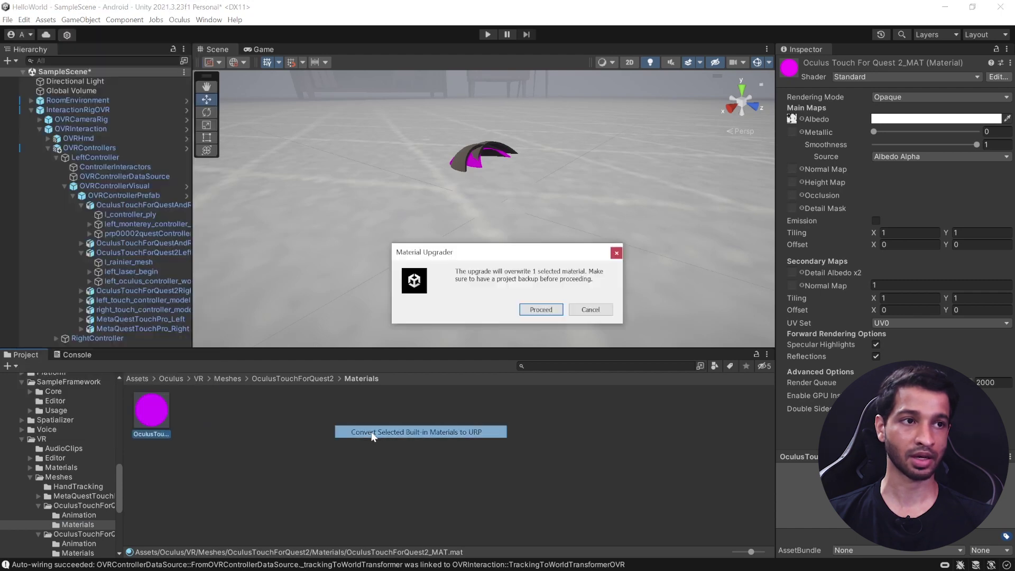
click(534, 310)
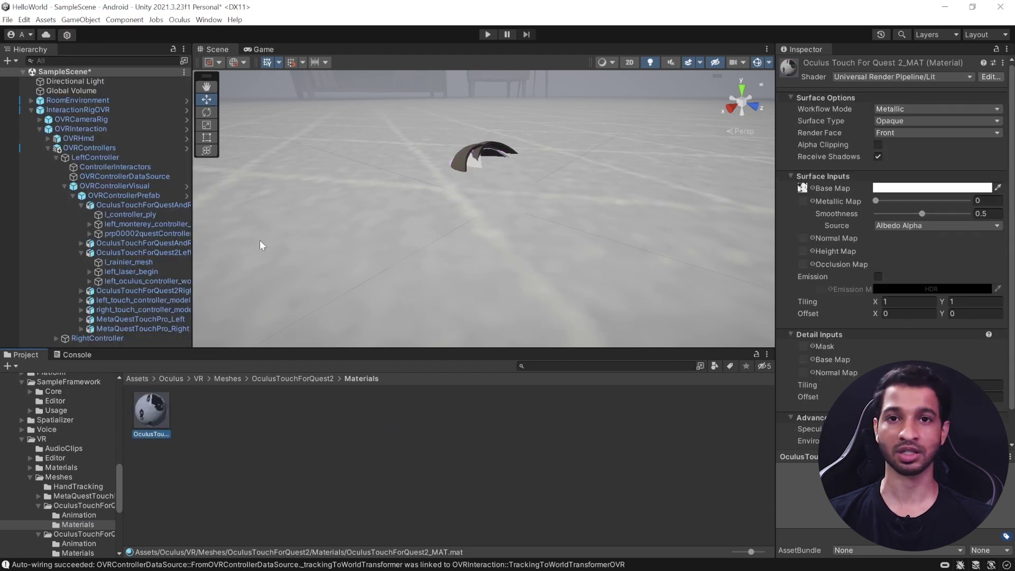
click(64, 186)
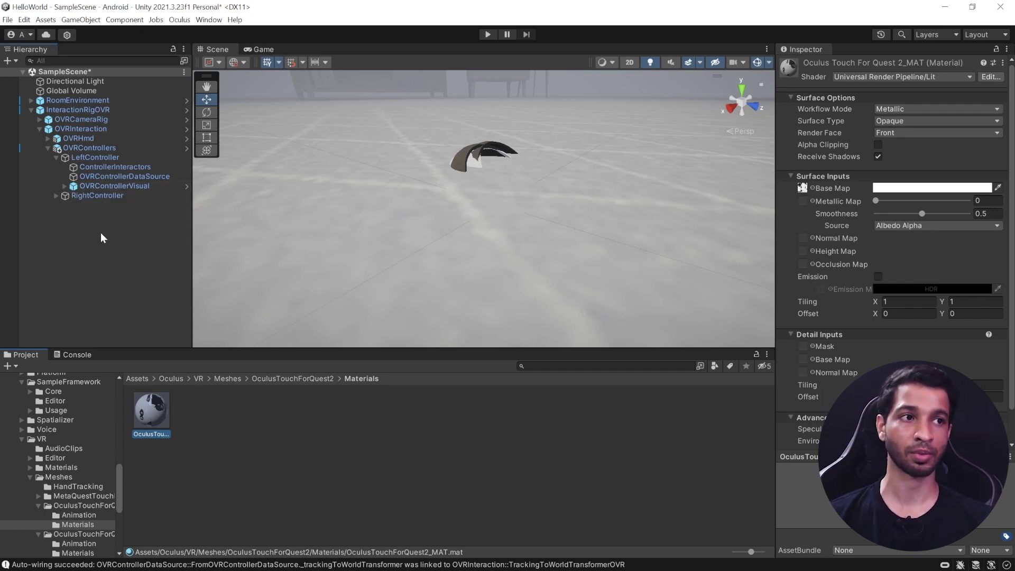
Step: Collapse InteractionRigOVR, dock the Game tab next to Project, then start and stop Play mode
click(39, 129)
click(30, 109)
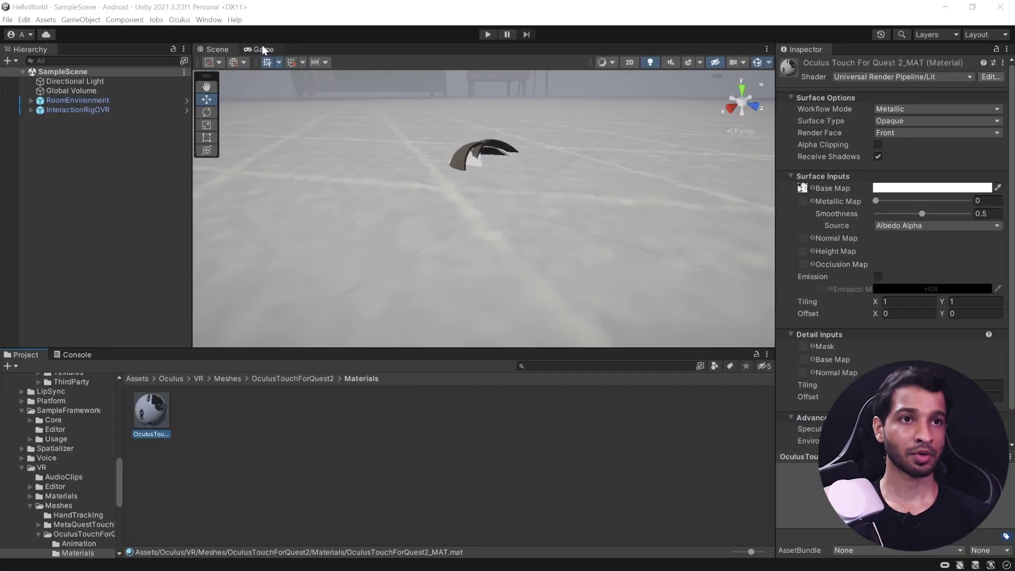
drag(262, 45, 665, 471)
click(487, 35)
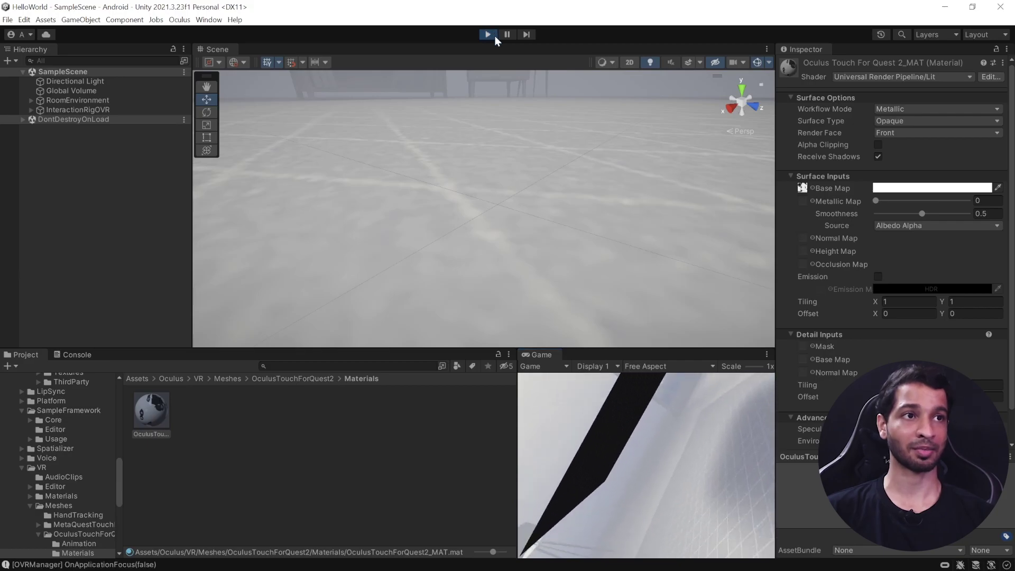
click(494, 34)
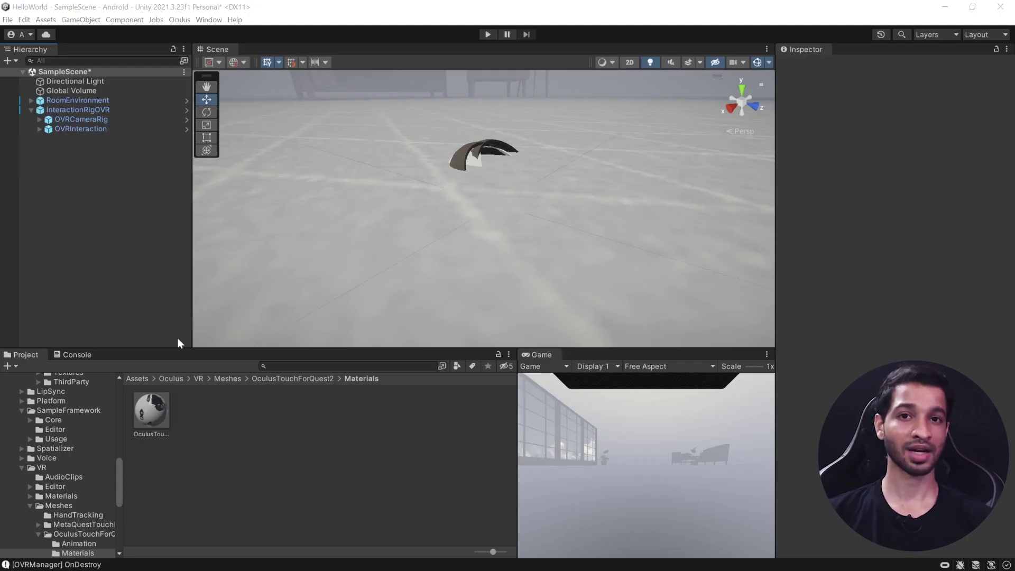
Step: Search for 'ovrhan' and add the OVRHands prefab under OVRInteraction
click(302, 366)
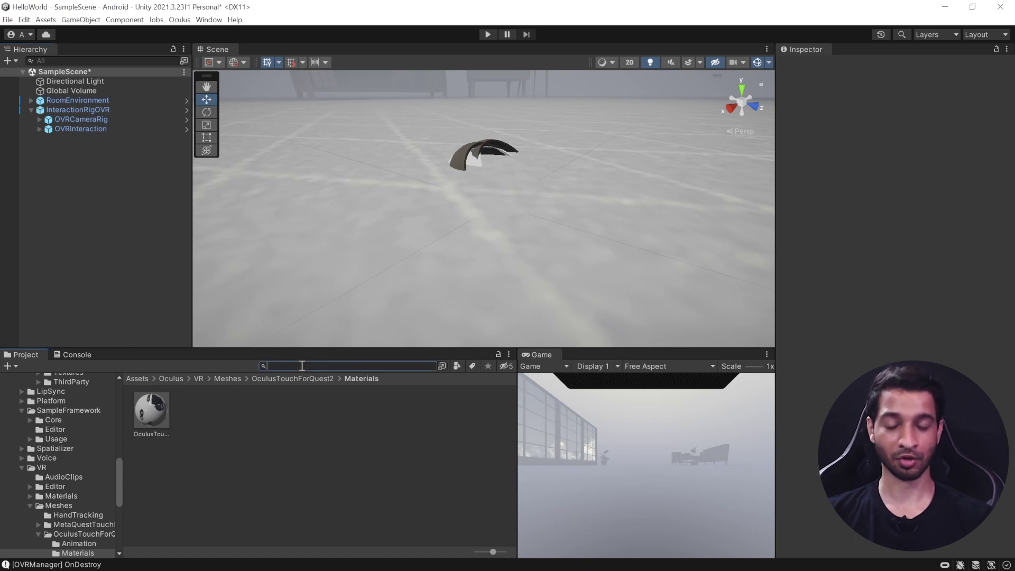
text(ovrhan)
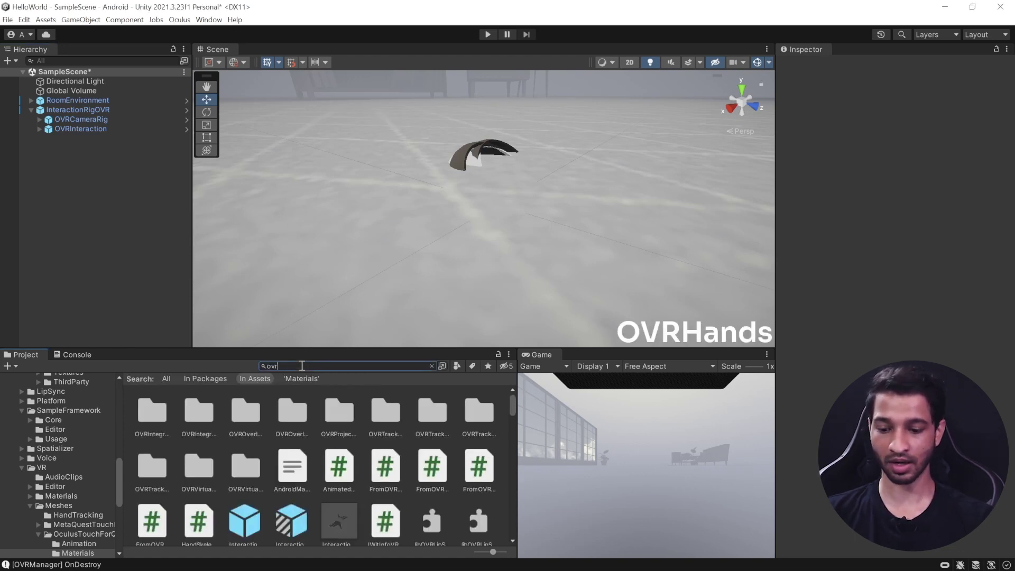
click(380, 418)
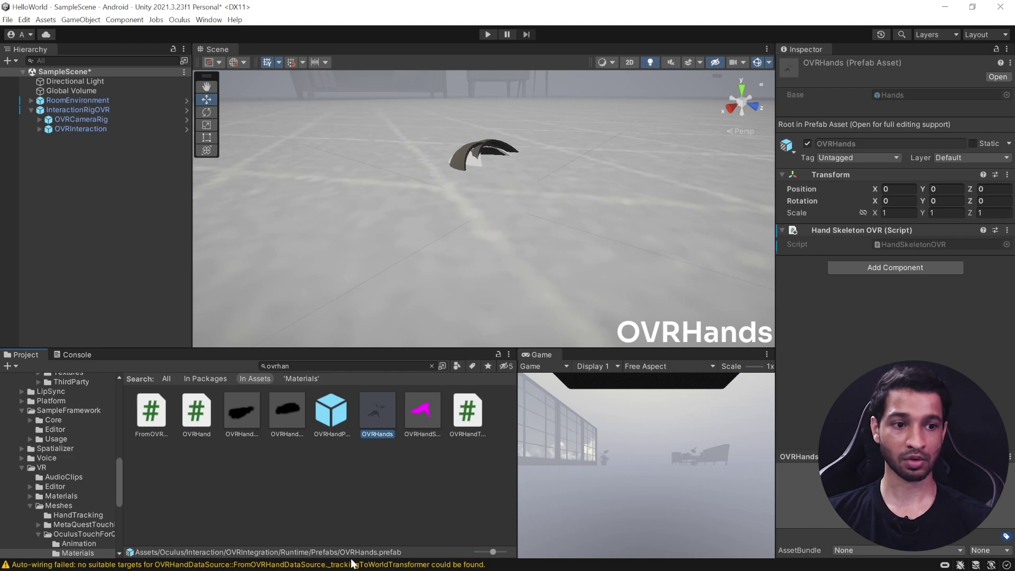
click(40, 129)
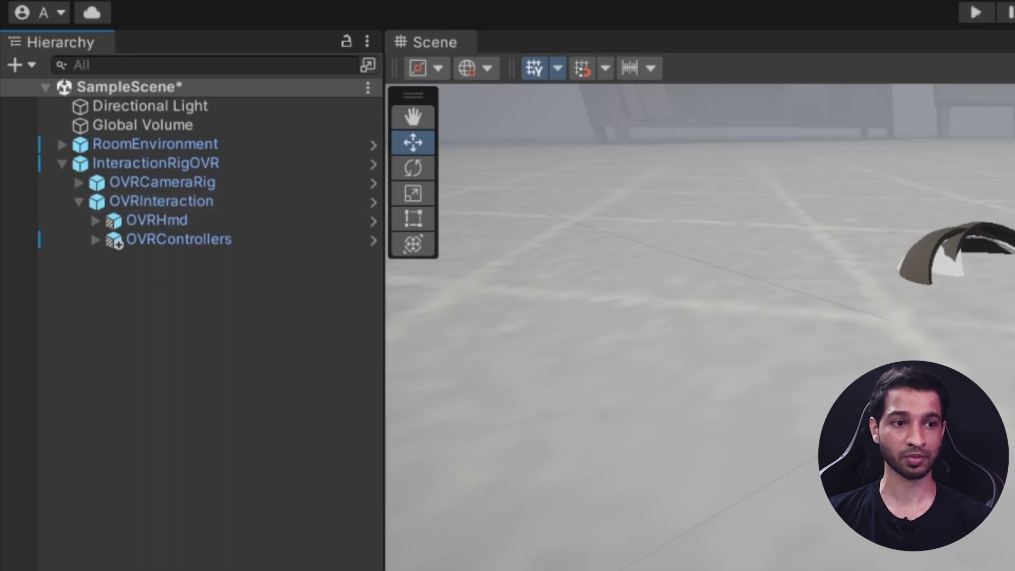
drag(164, 568, 164, 202)
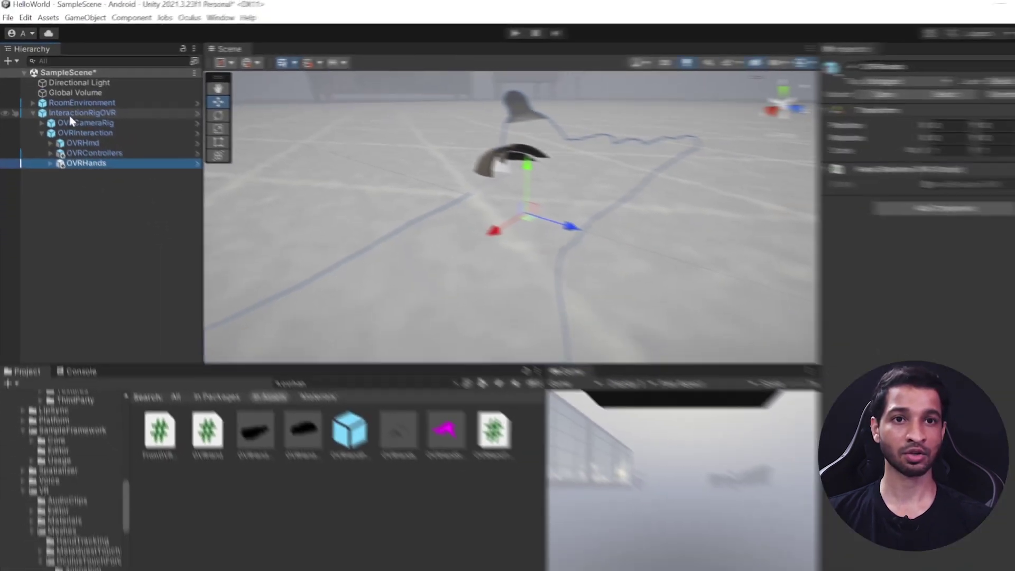
Step: Bring up the Hand Tracking Support options in OVRCameraRig's OVR Manager
click(136, 181)
scroll(889, 298, down, 10)
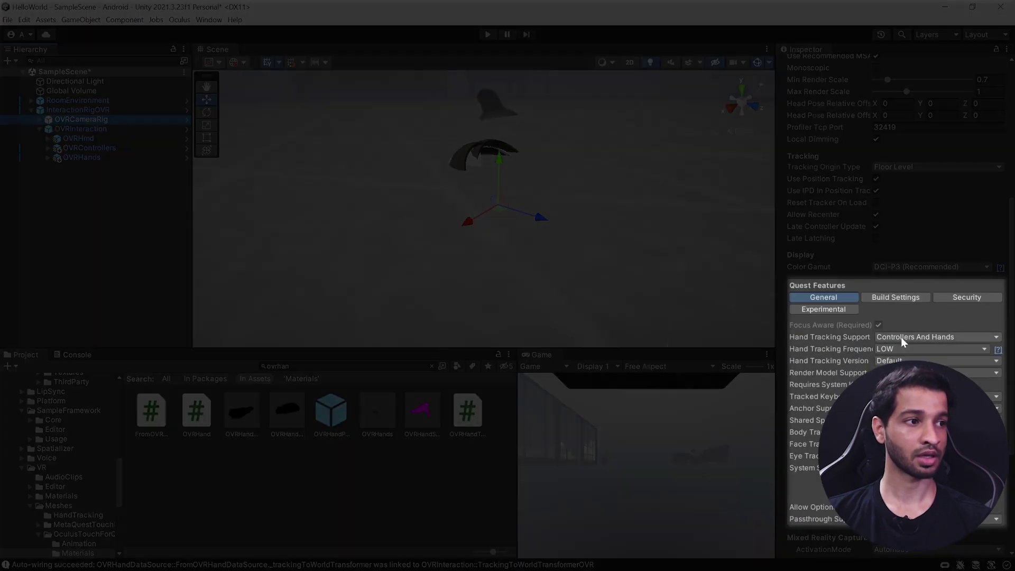
click(901, 337)
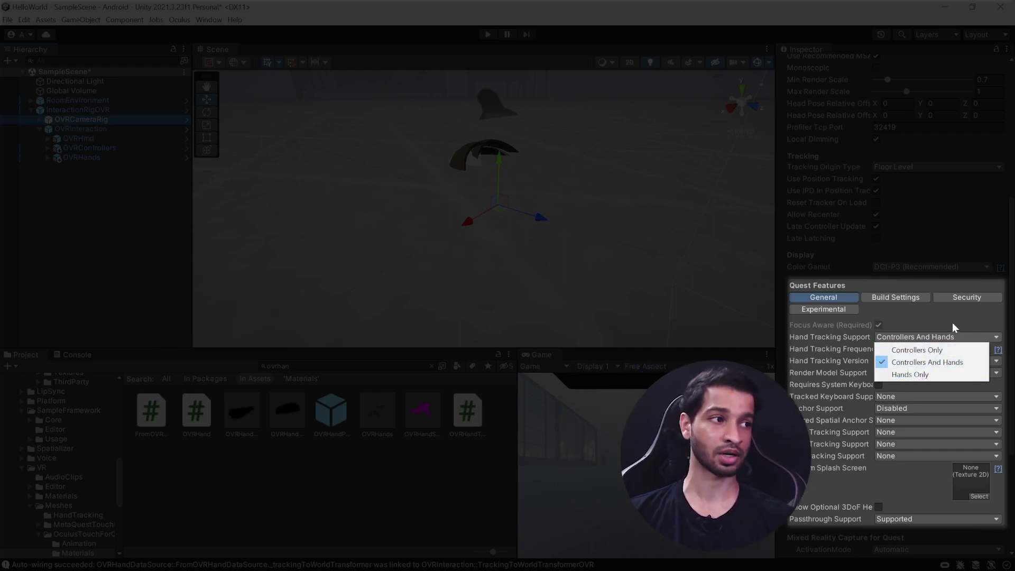
Step: Leave Hand Tracking Support on Controllers And Hands and start a Play mode test
click(934, 362)
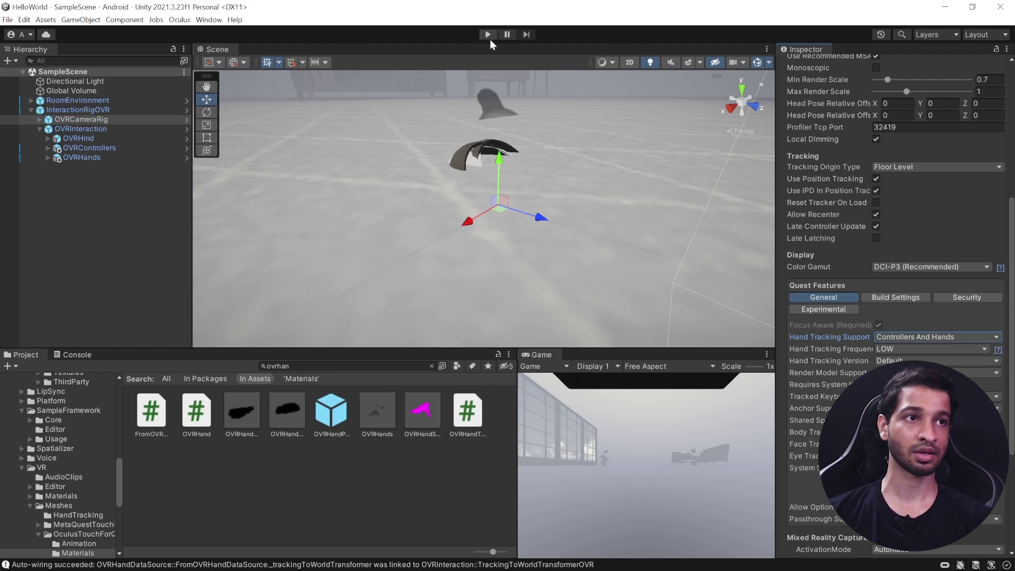
click(487, 36)
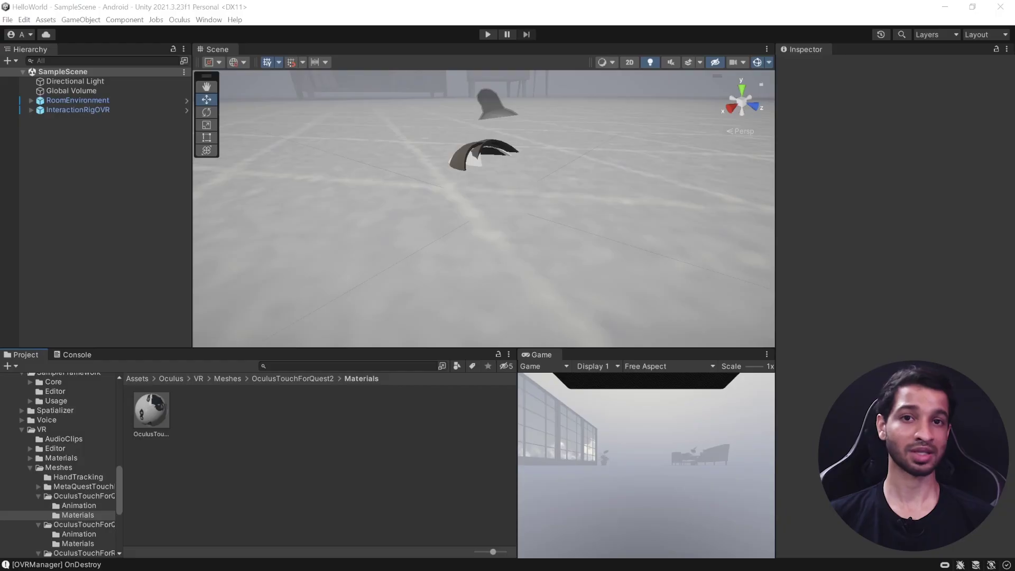
Step: On OVRCameraRig, set Passthrough Support to Supported and tick Enable Passthrough
click(66, 109)
click(31, 110)
click(79, 119)
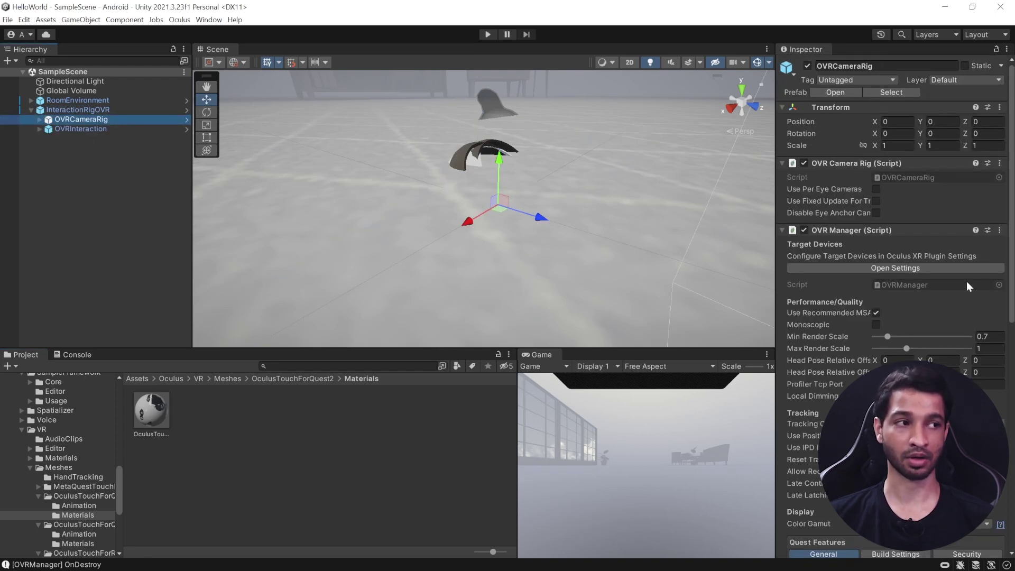
scroll(896, 283, down, 10)
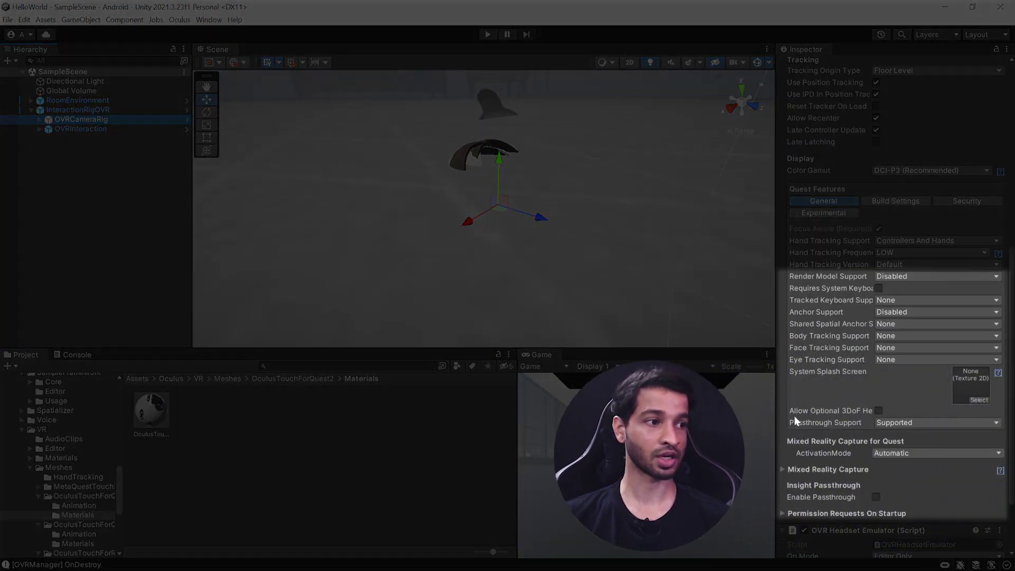
click(893, 422)
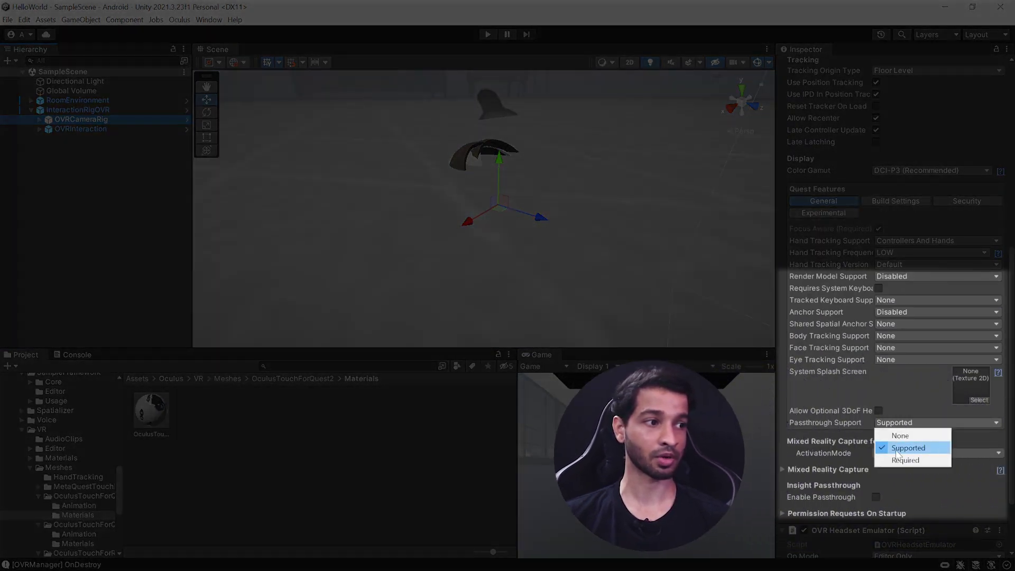
click(905, 437)
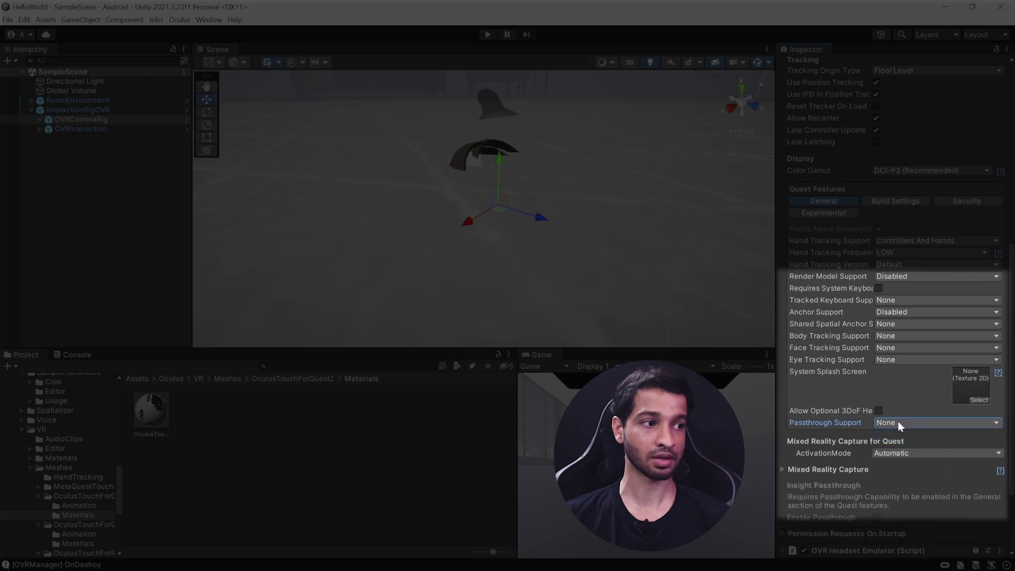
click(907, 448)
scroll(866, 417, down, 3)
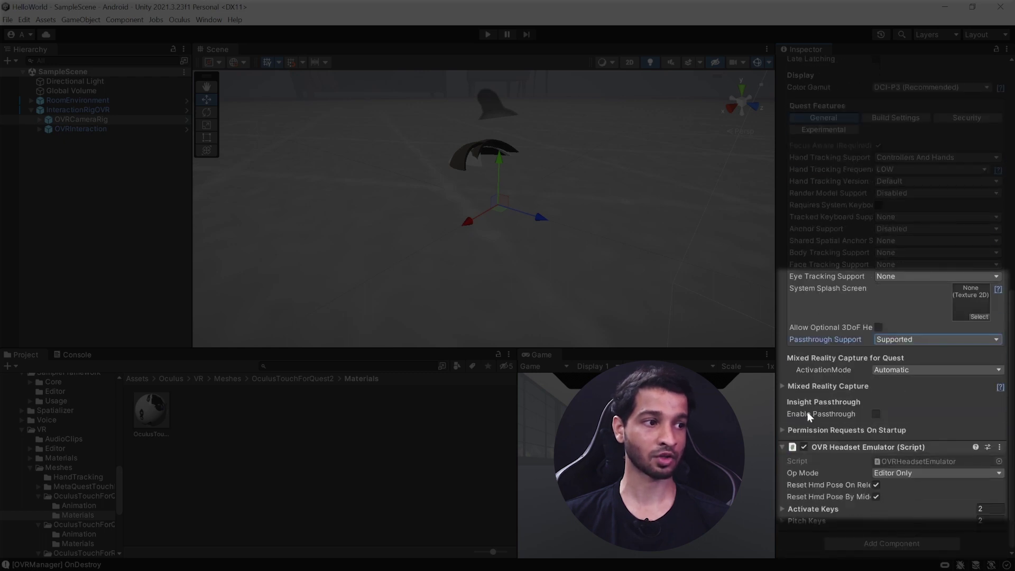
click(875, 414)
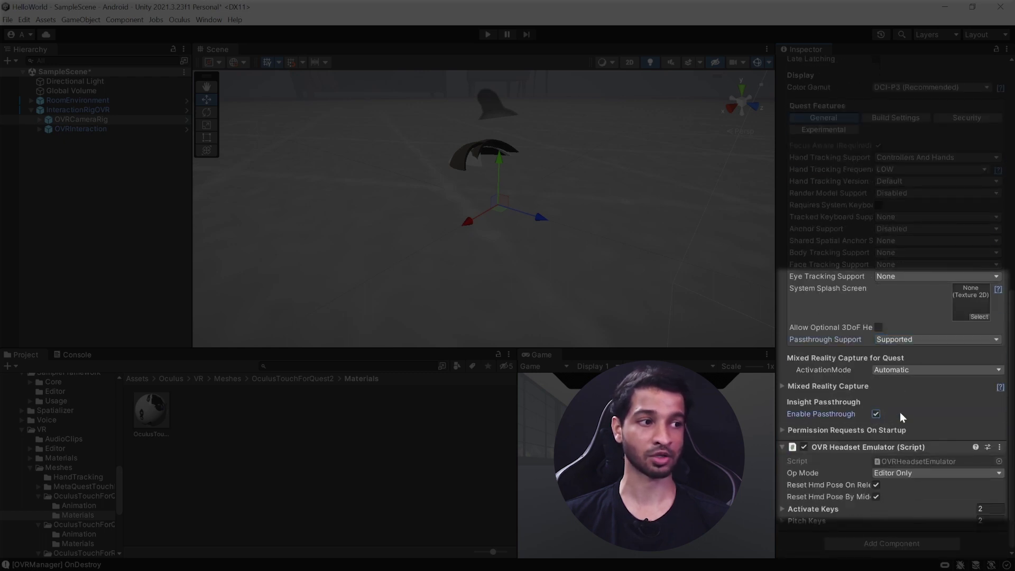
Step: Add an OVR Passthrough Layer component to OVRCameraRig
click(888, 544)
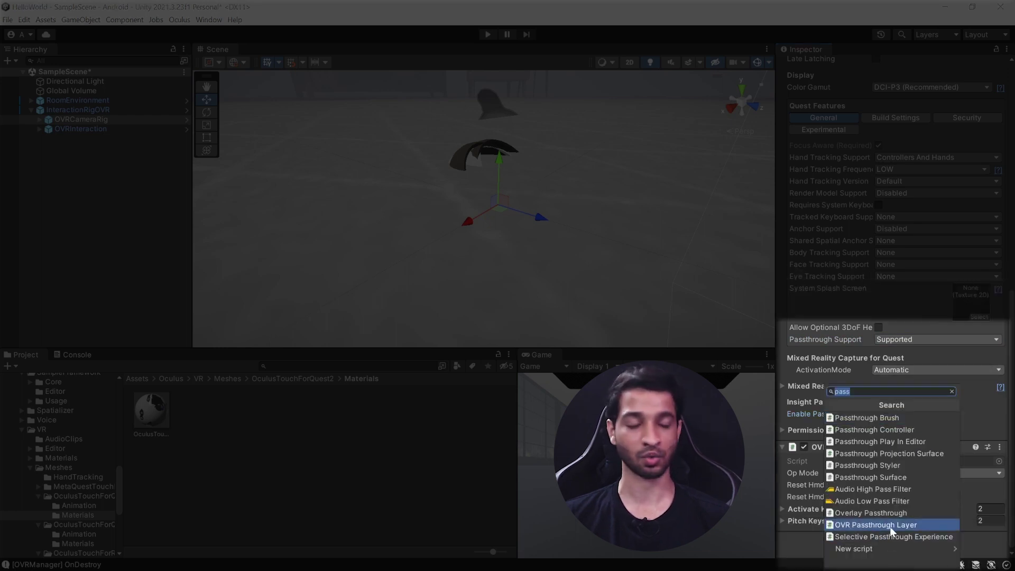
click(890, 525)
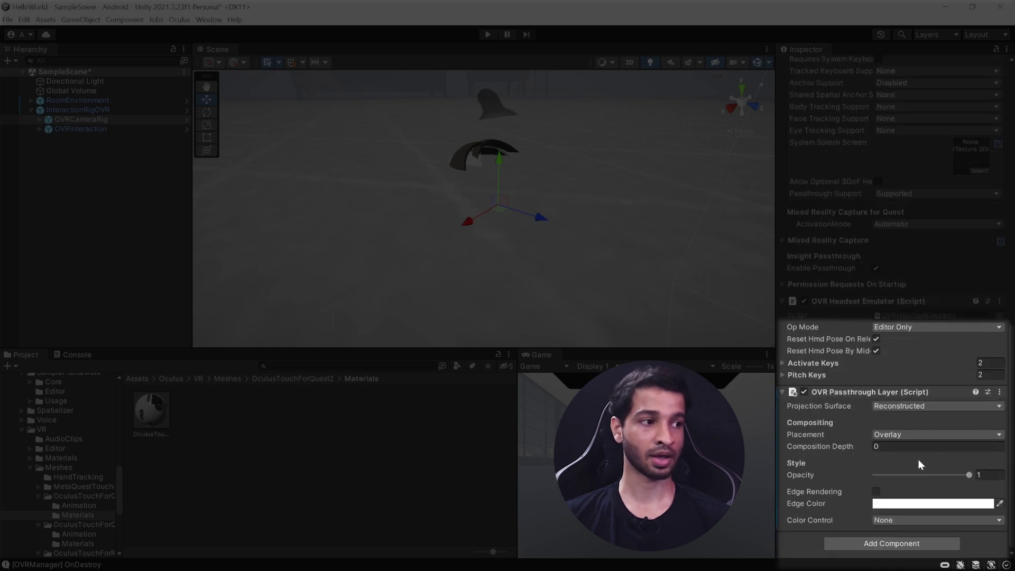
click(890, 435)
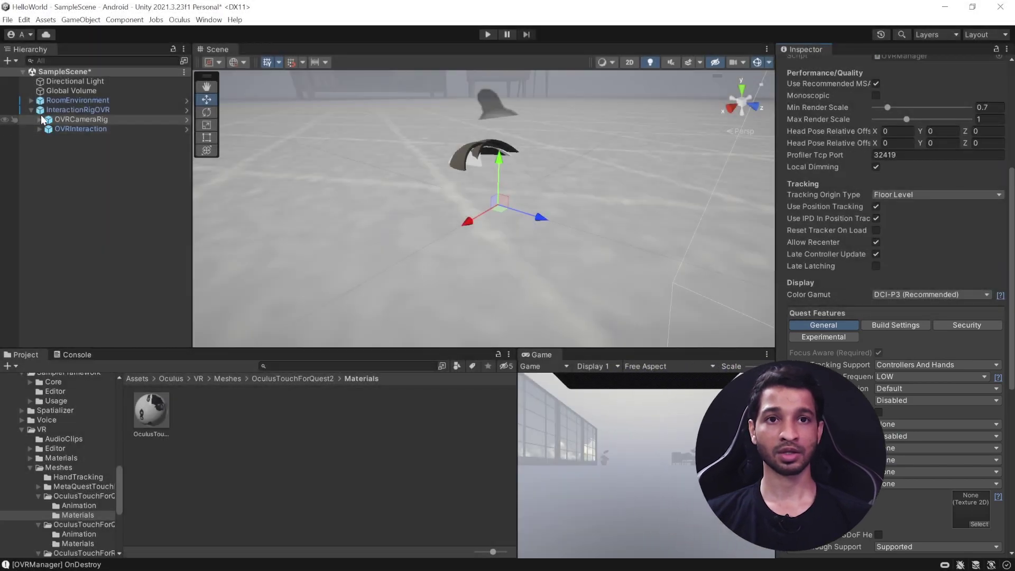
Step: Set CenterEyeAnchor's camera Background Type to Solid Color
click(43, 120)
click(39, 120)
click(48, 129)
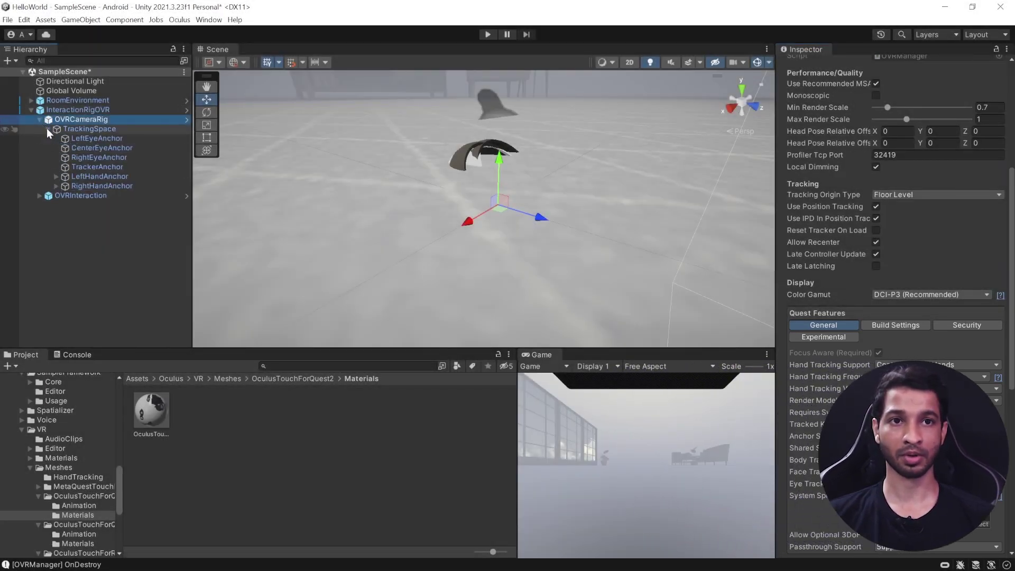
click(112, 149)
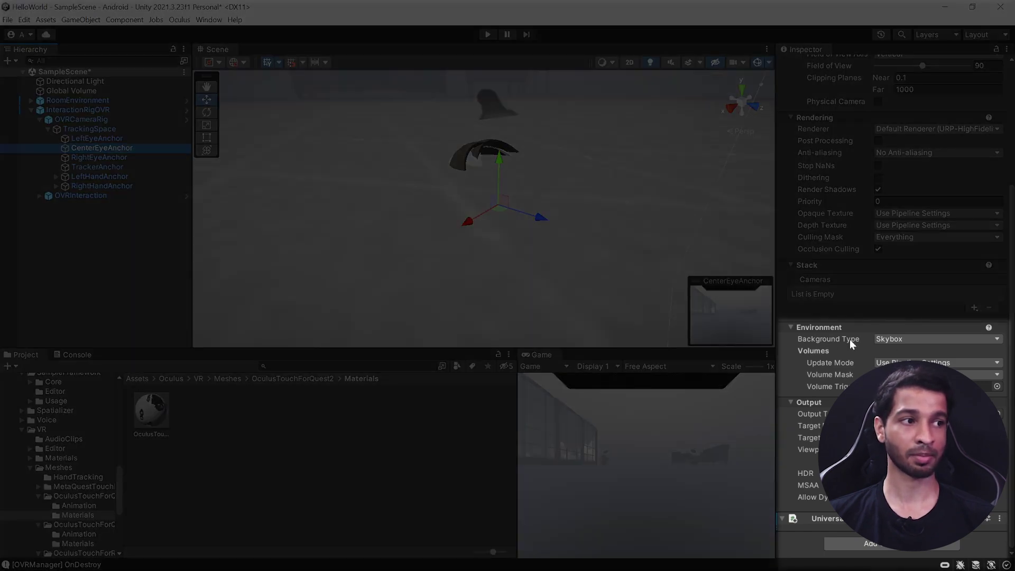
click(903, 338)
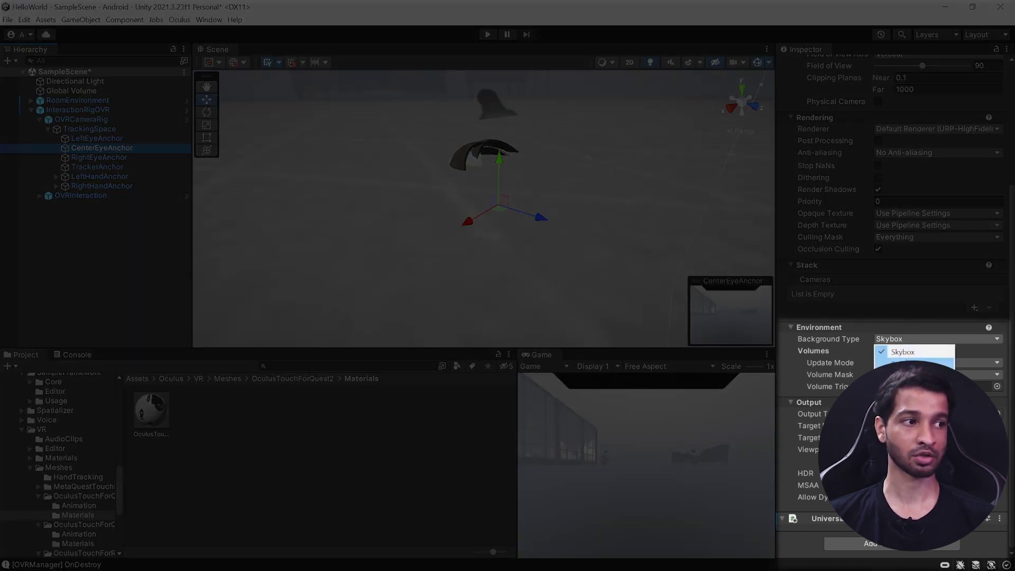
click(913, 363)
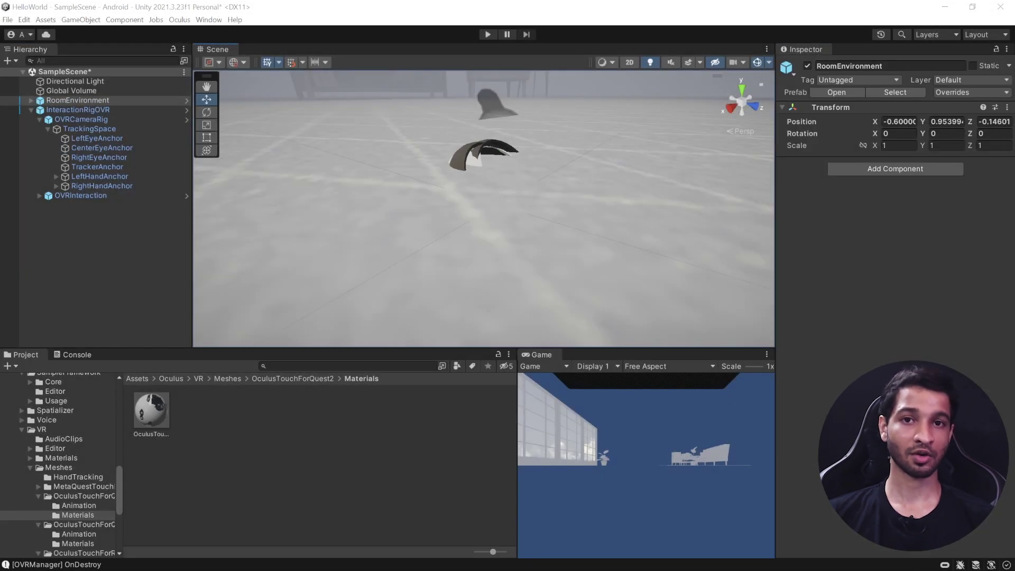
Step: Verify Developer runtime features and Pass-through over Oculus Link are on in Oculus Beta settings
key(alt+Tab)
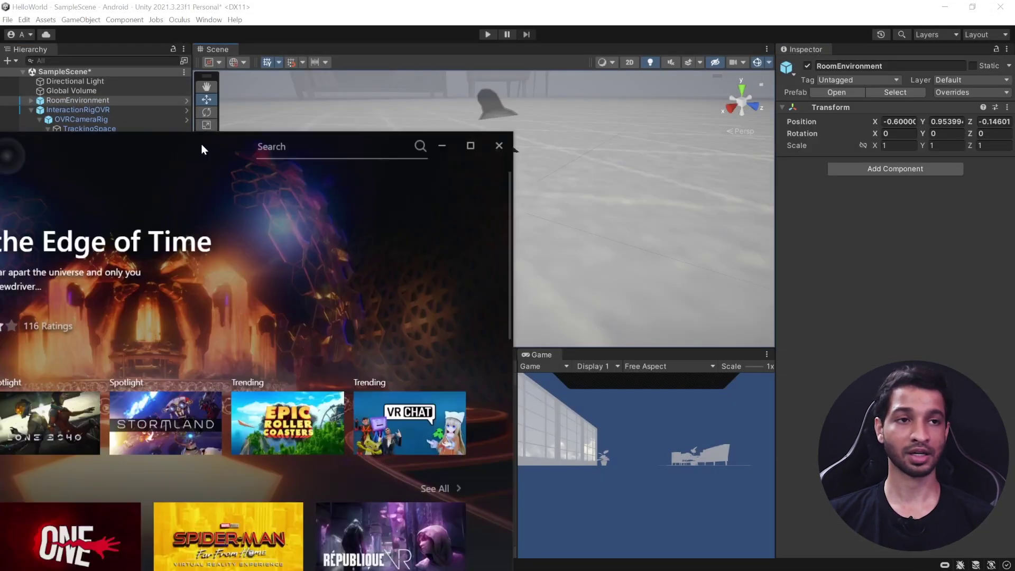
click(786, 90)
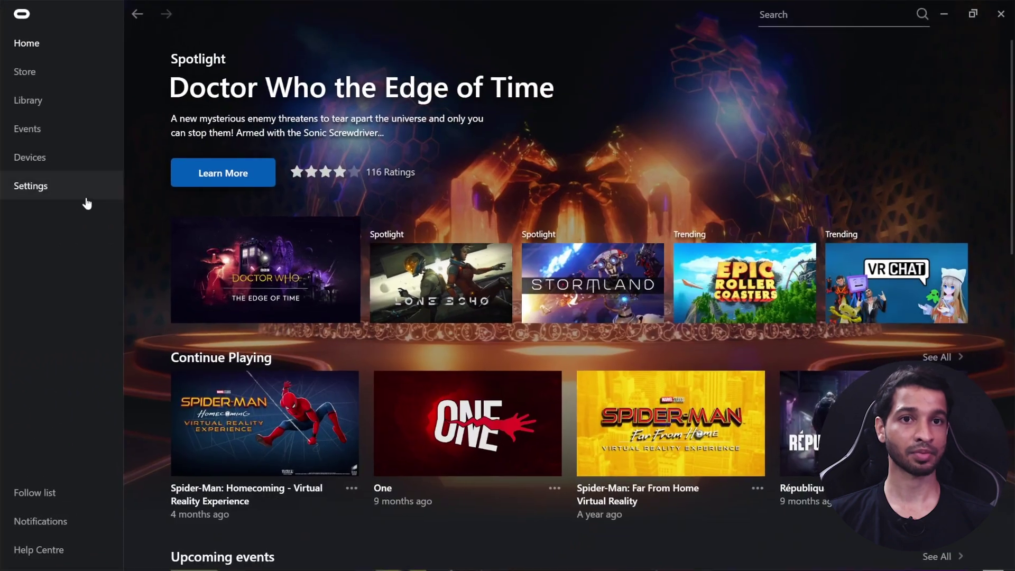
click(53, 190)
click(453, 80)
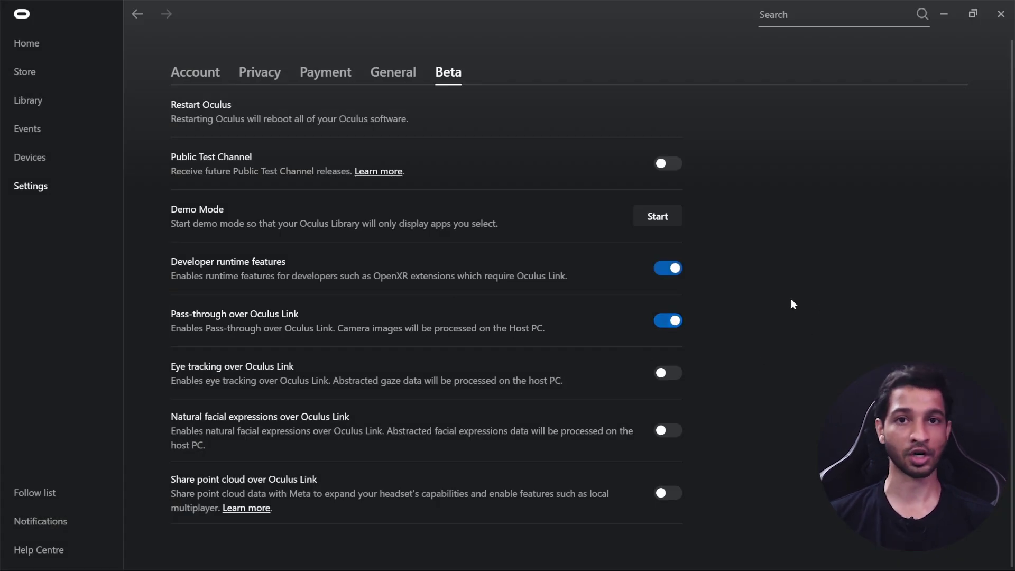
click(943, 14)
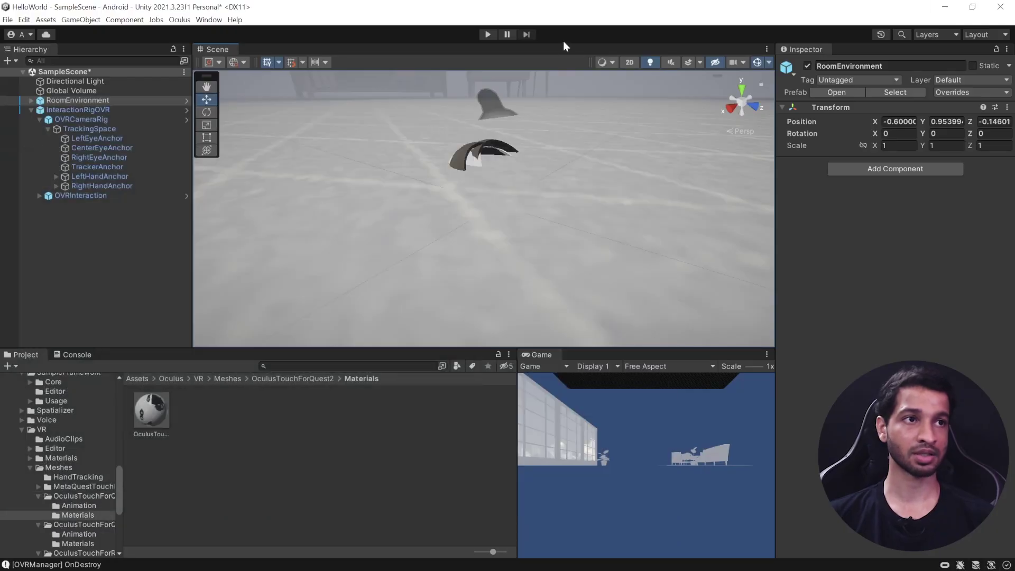
Step: Enter Play mode to test passthrough over Link
click(488, 34)
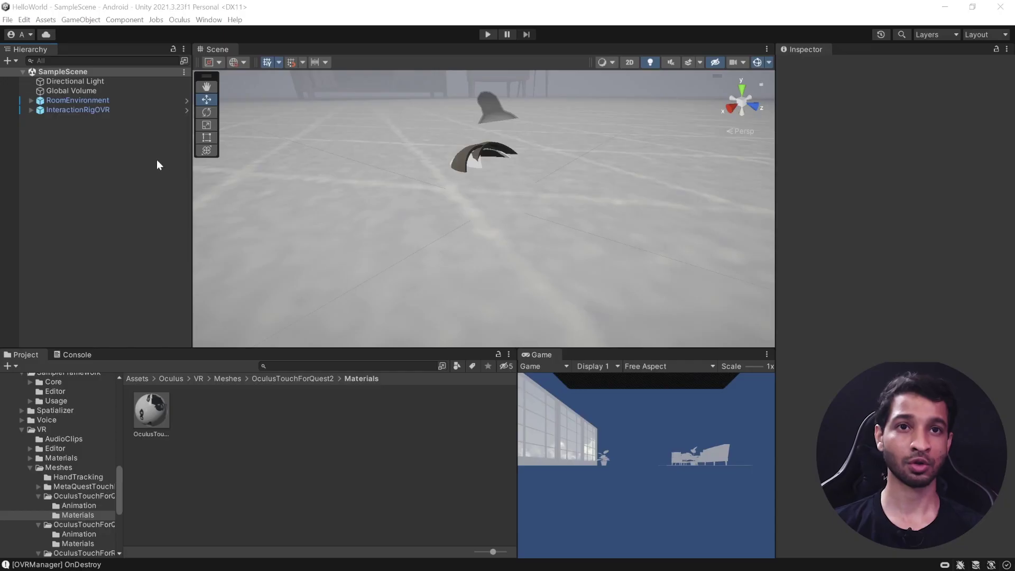
Step: Open File > Build Settings and start Build And Run
click(8, 20)
click(65, 150)
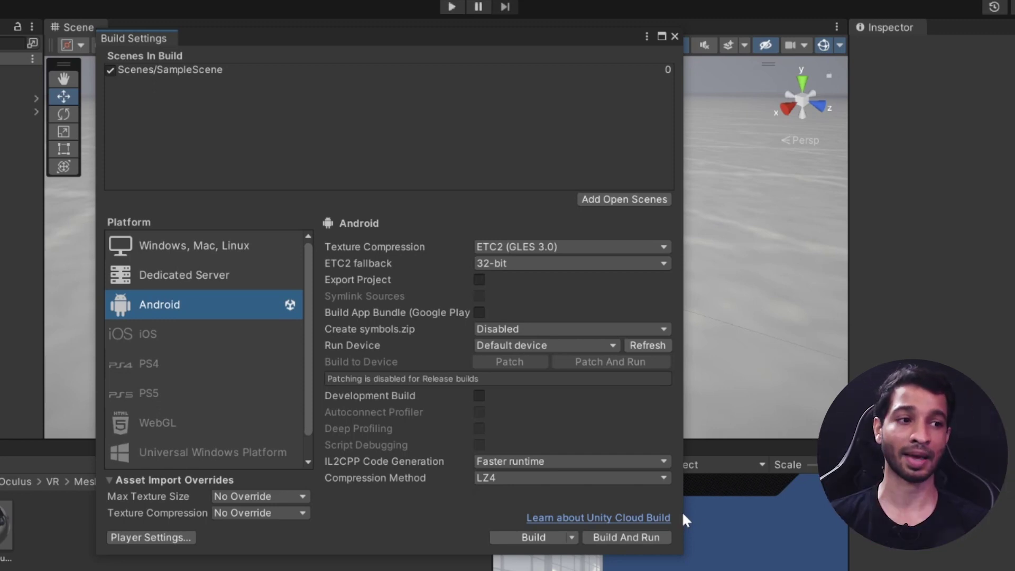
click(627, 532)
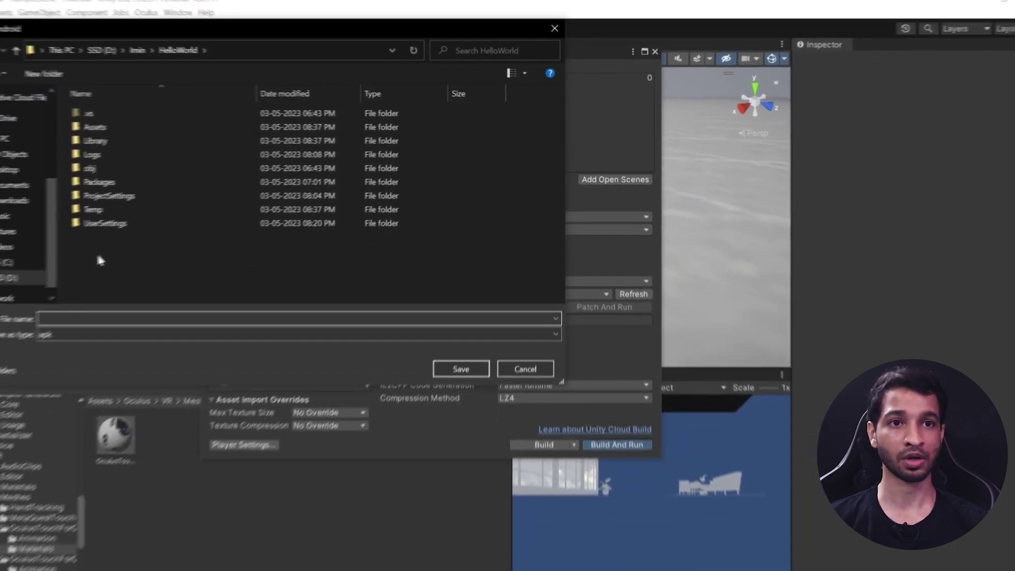
Step: Create a Build folder and save the APK in it as 'test'
right_click(98, 256)
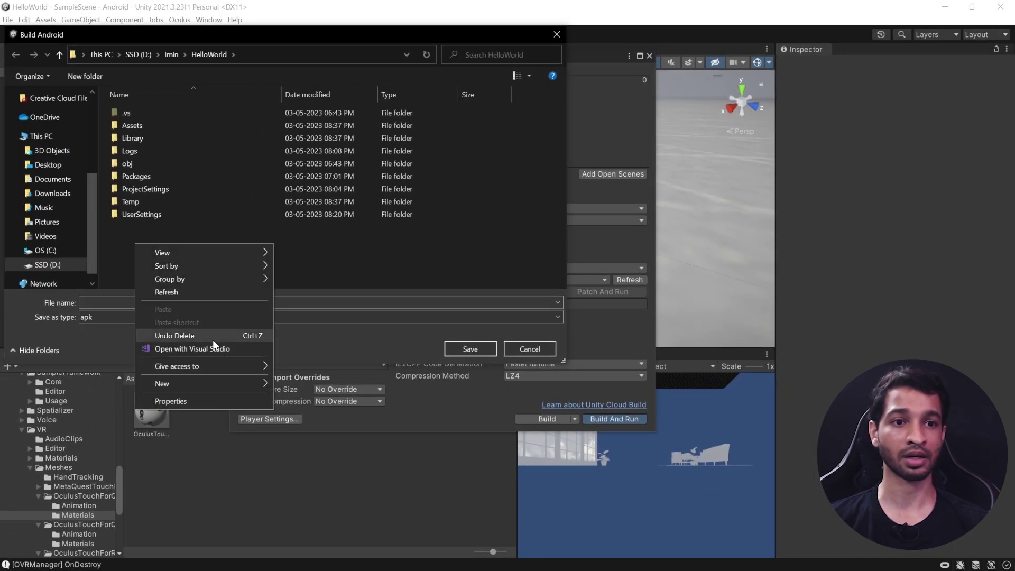
mouse_move(163, 406)
click(314, 387)
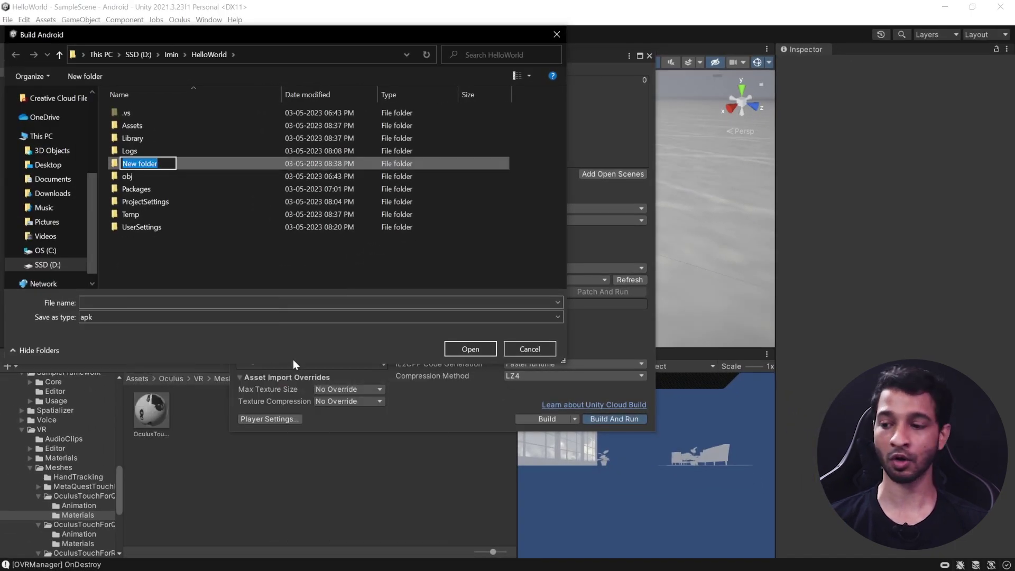
text(Build)
key(Return)
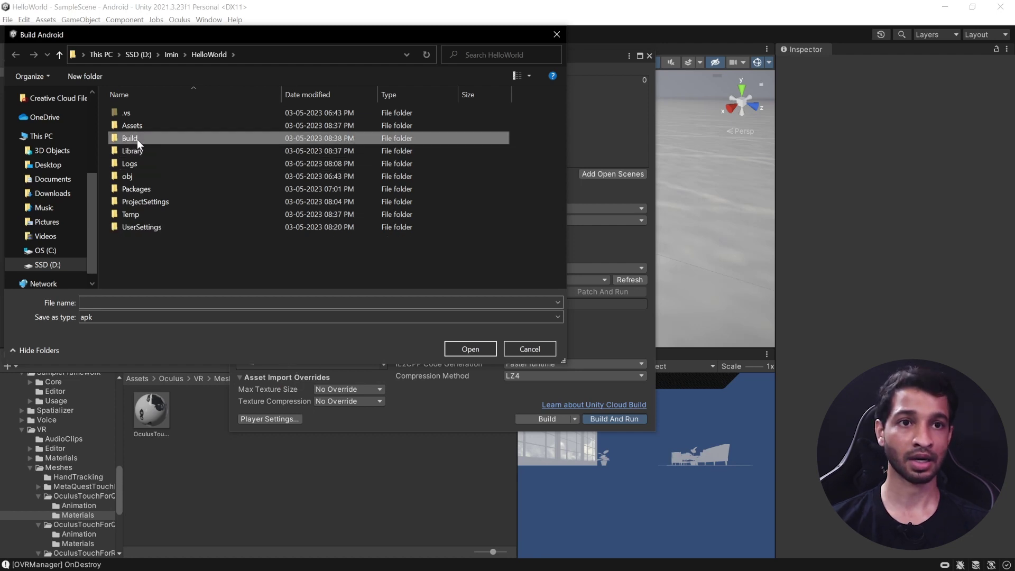
double_click(138, 138)
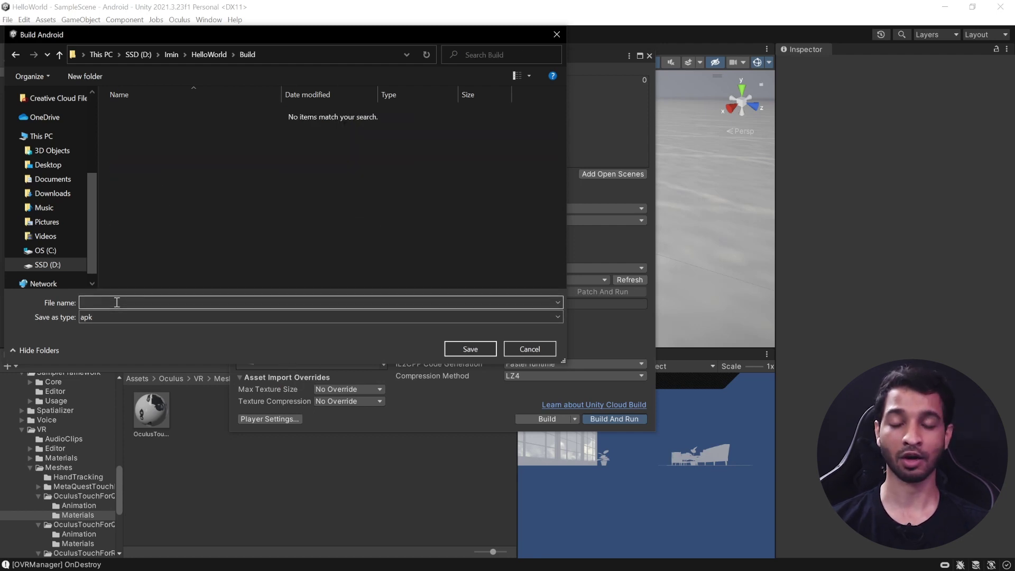
text(test)
click(467, 353)
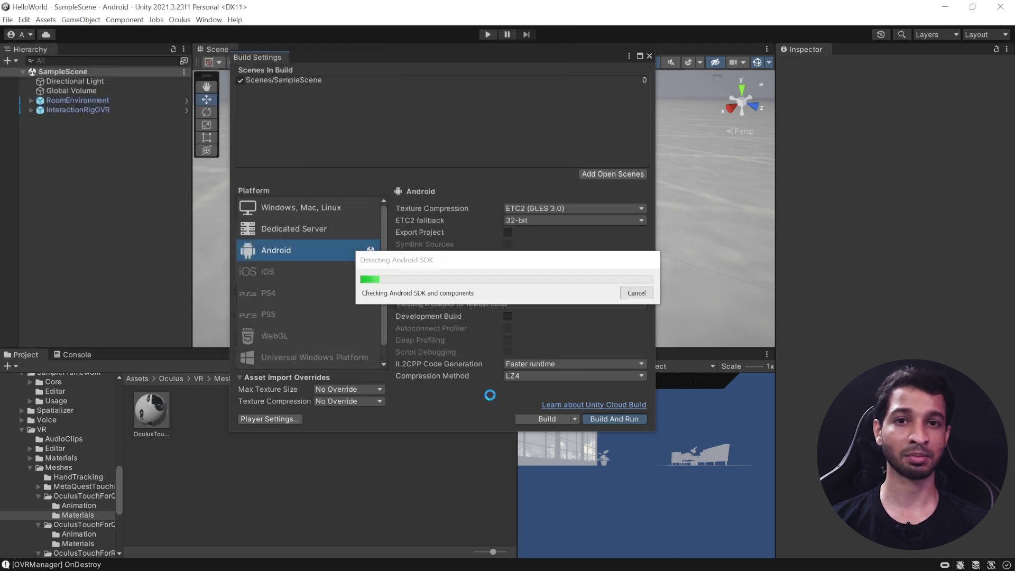